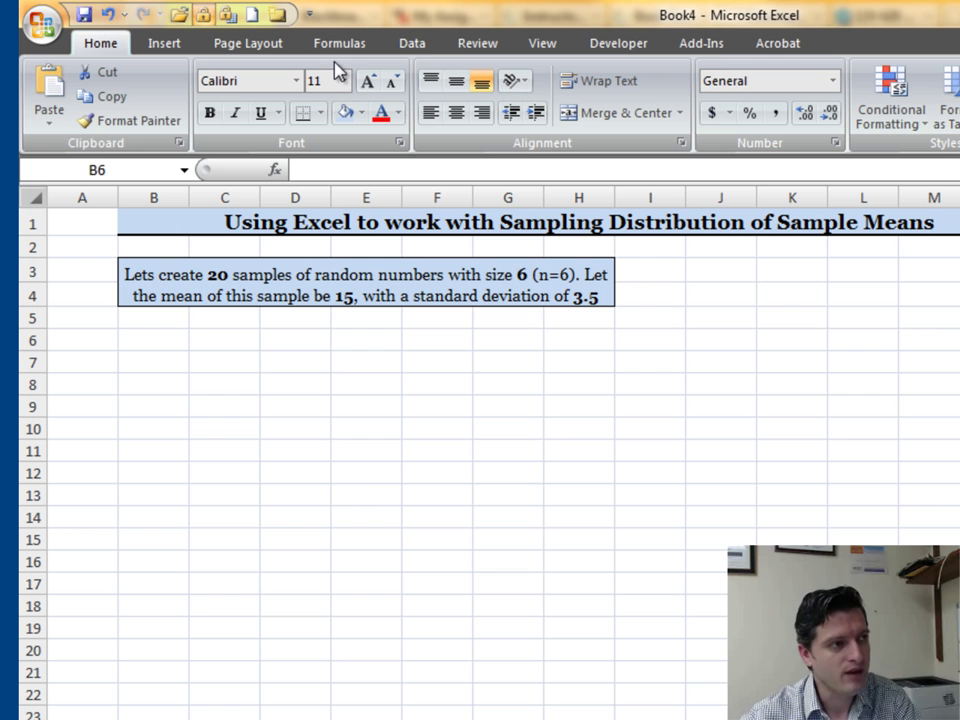
# Switch the ribbon to the Data tab to show its commands.
pyautogui.click(418, 46)
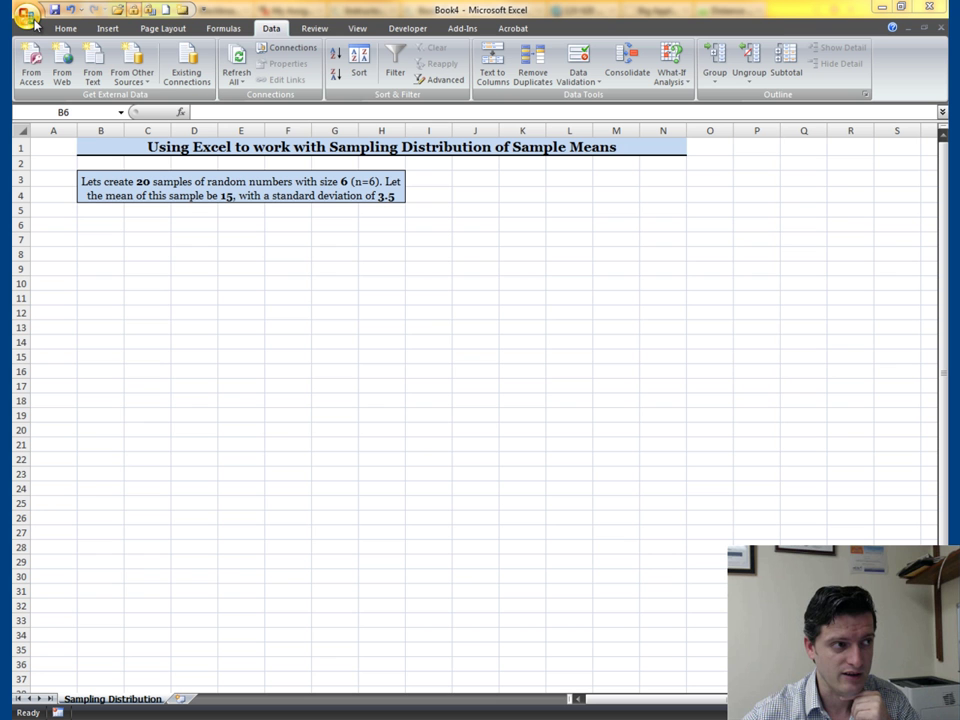
# Enable the Analysis ToolPak add-in through Excel Options > Add-Ins.
pyautogui.click(29, 16)
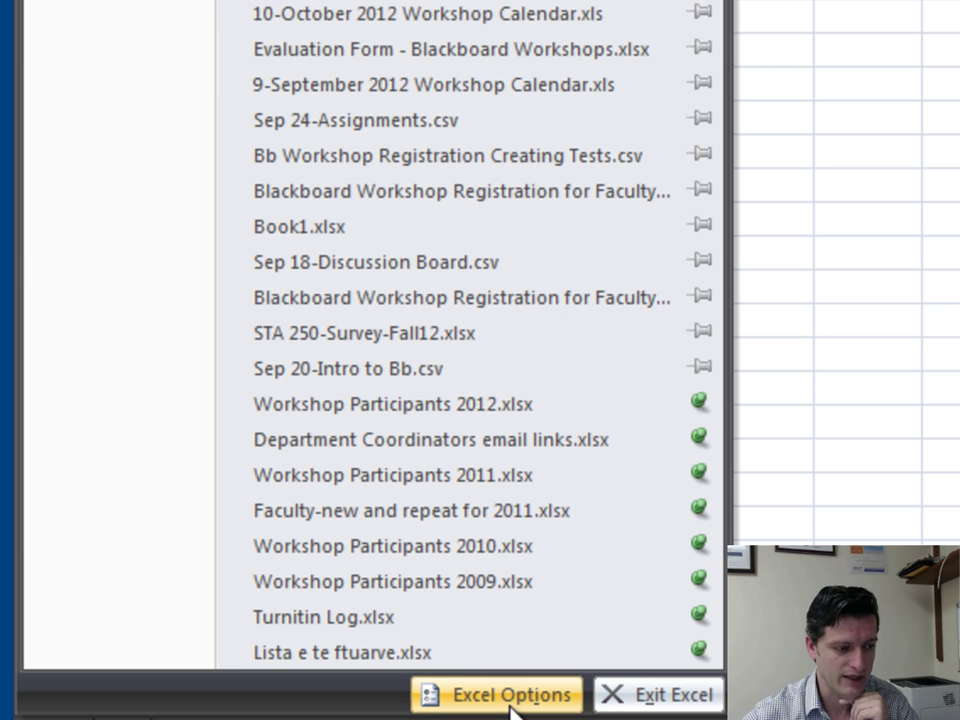
pyautogui.click(512, 694)
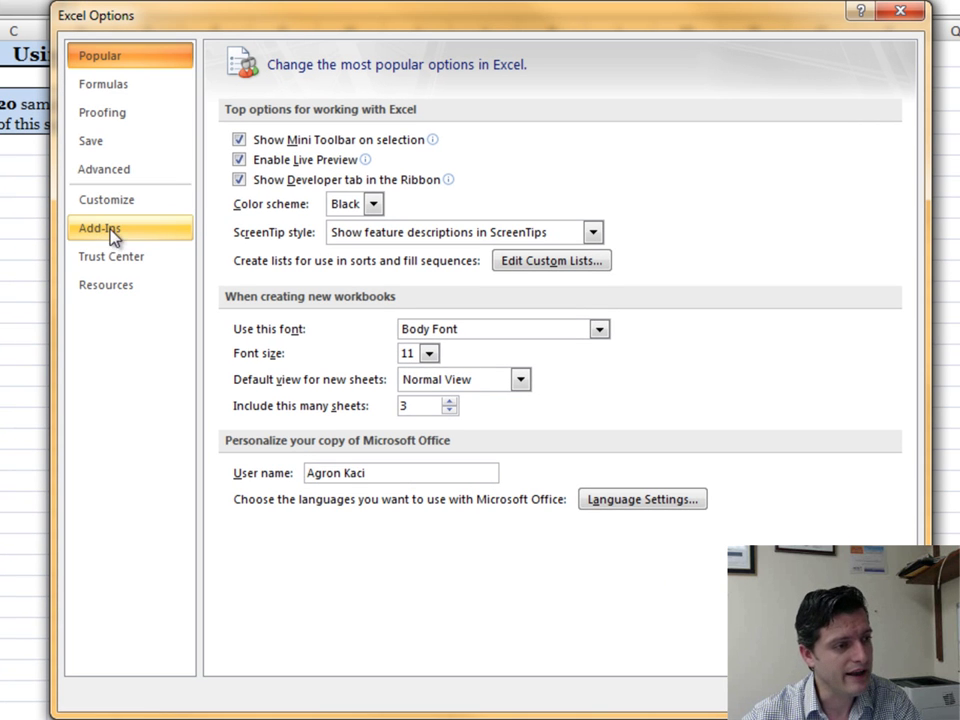
pyautogui.click(140, 234)
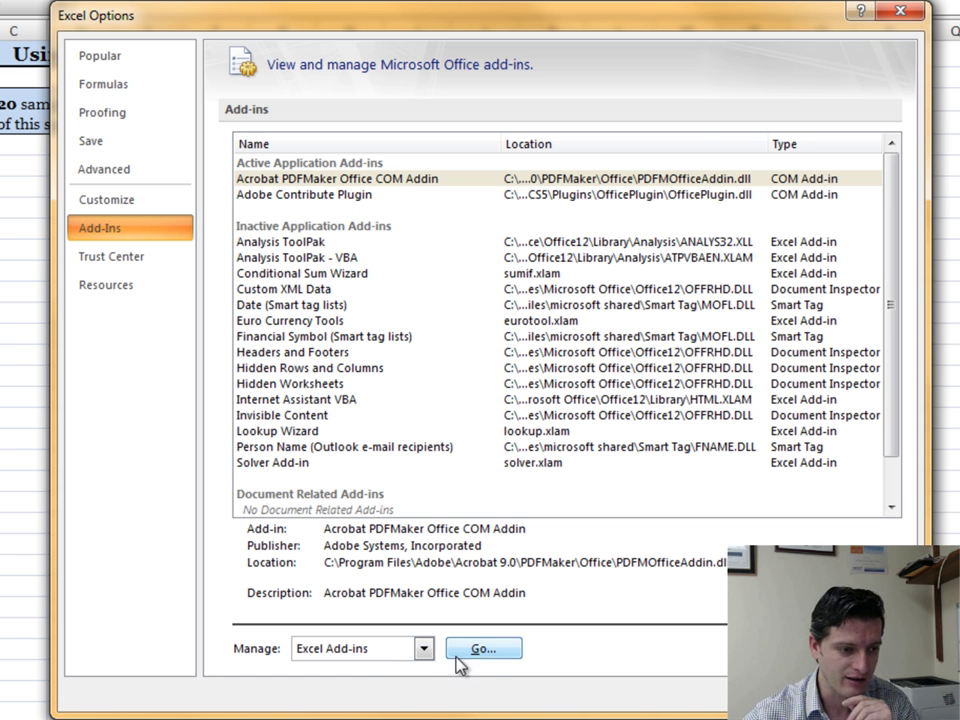
pyautogui.click(484, 648)
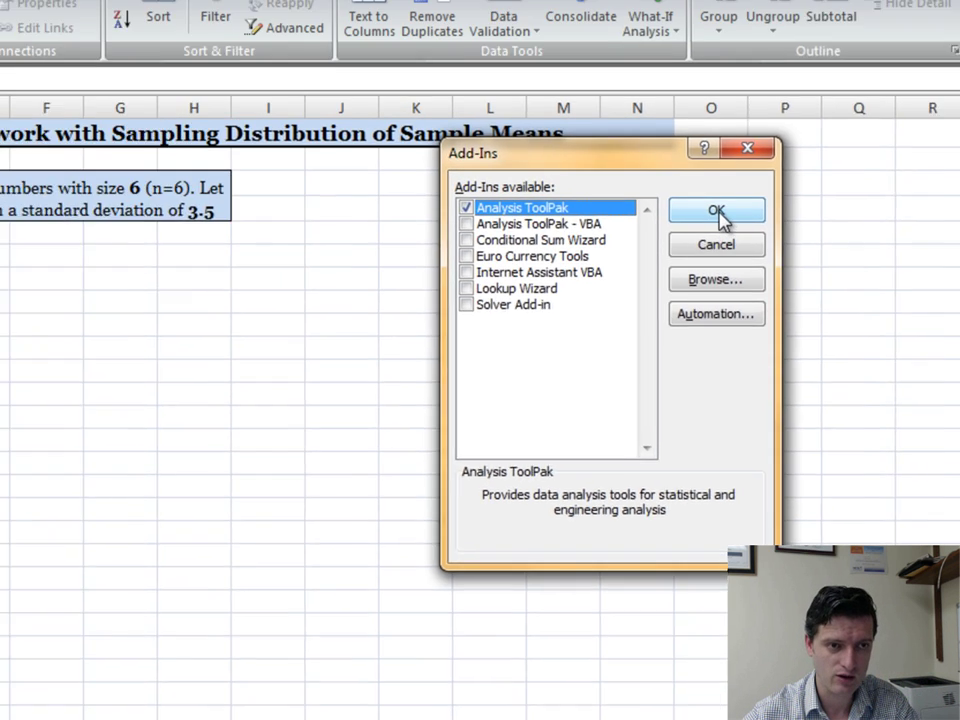
pyautogui.click(829, 124)
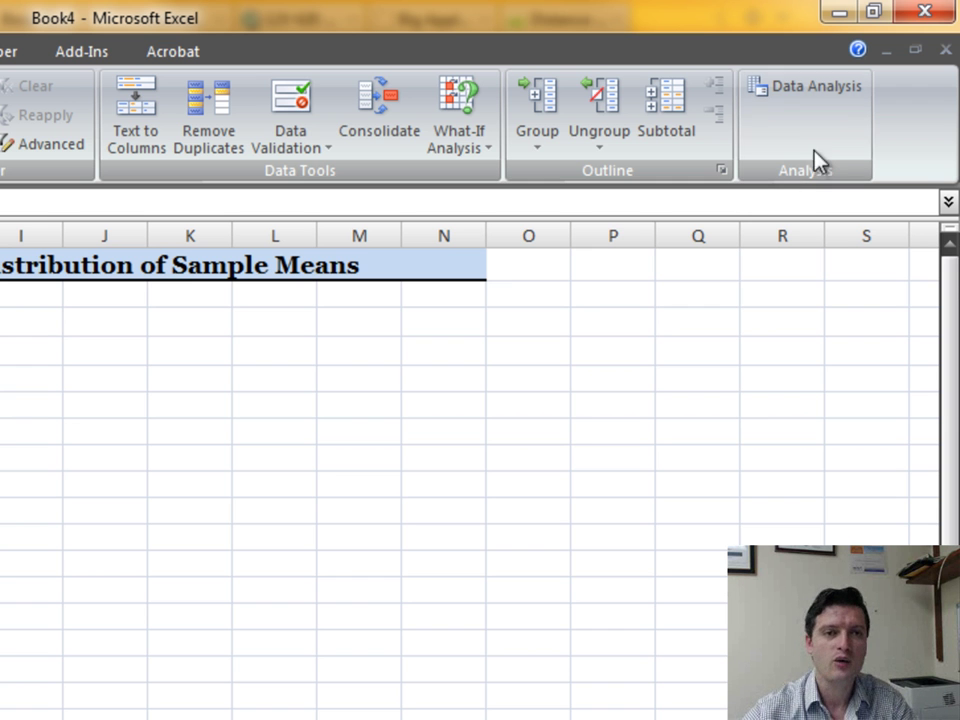
# Launch the Random Number Generation tool from Data Analysis for 6 variables.
pyautogui.click(808, 98)
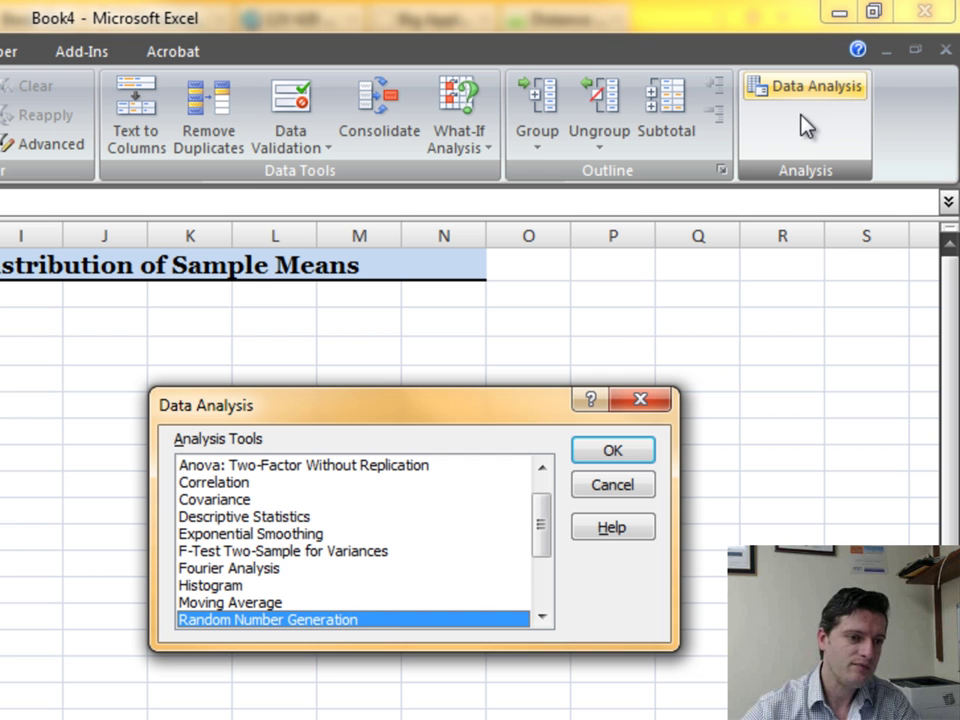
pyautogui.moveTo(383, 415); pyautogui.dragTo(346, 373)
pyautogui.moveTo(510, 489); pyautogui.dragTo(508, 498)
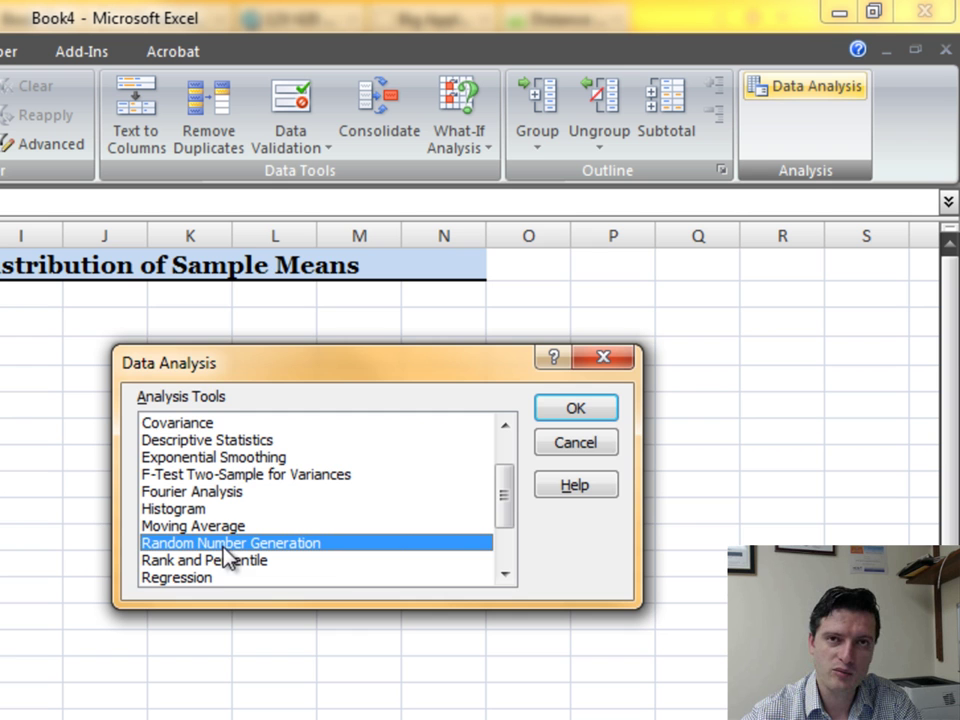
pyautogui.click(592, 412)
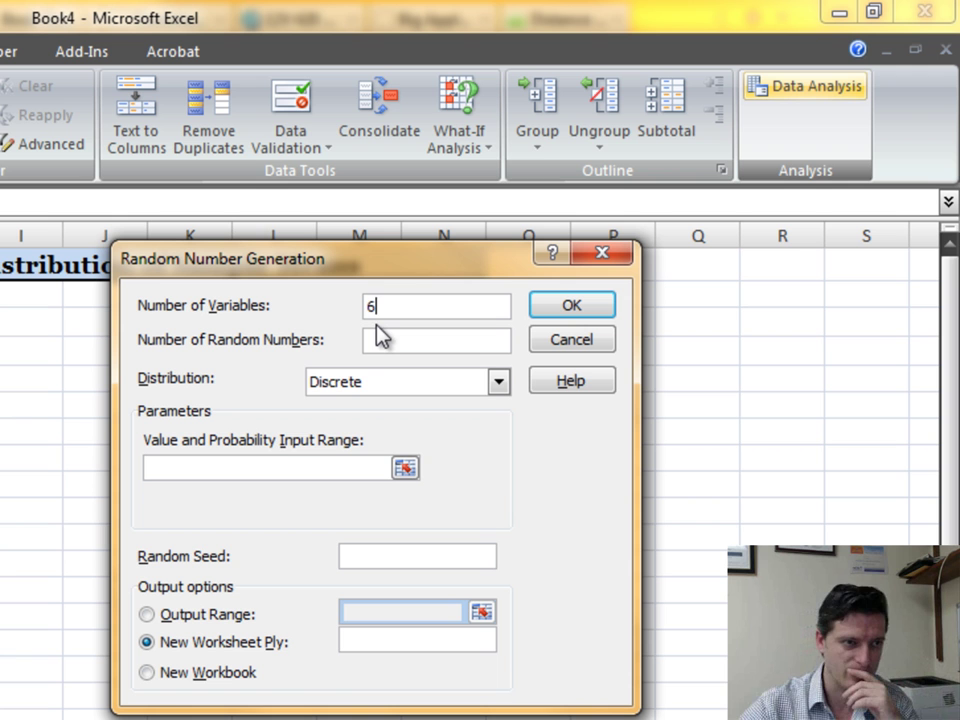
# Request 20 Normal random numbers with mean 15 and SD 3.5, output at $B$6.
pyautogui.click(388, 342)
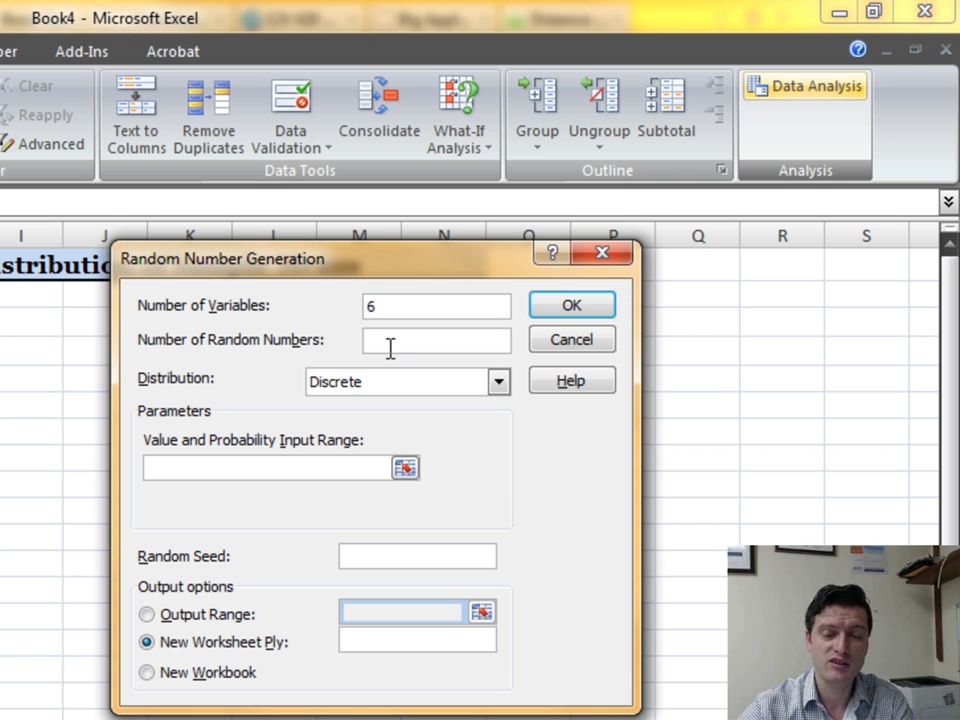
pyautogui.write('20')
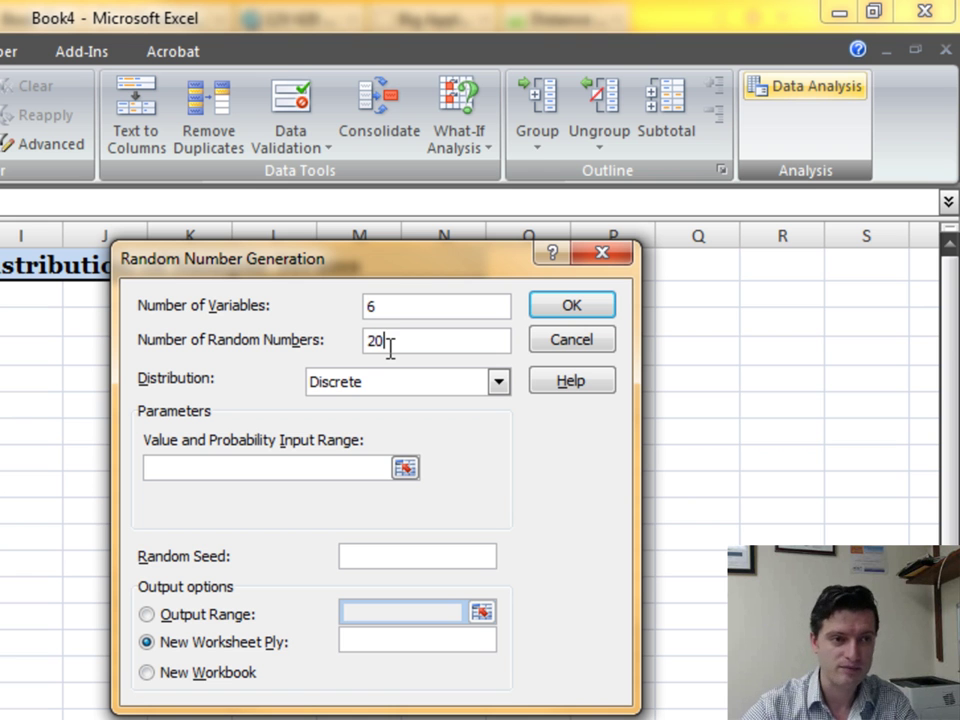
pyautogui.click(500, 385)
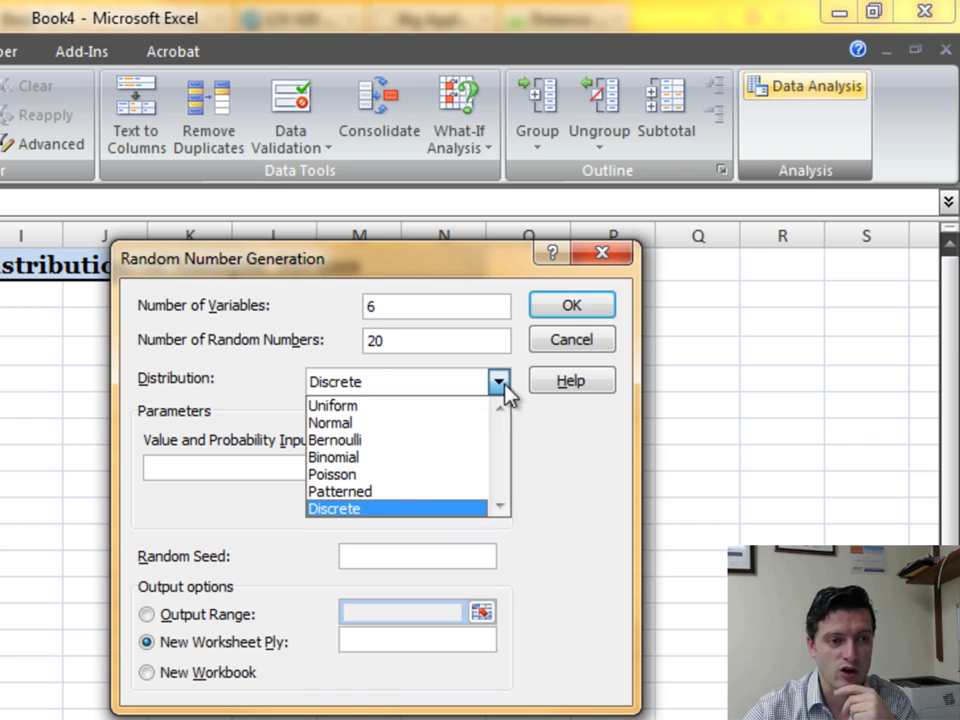
pyautogui.click(462, 425)
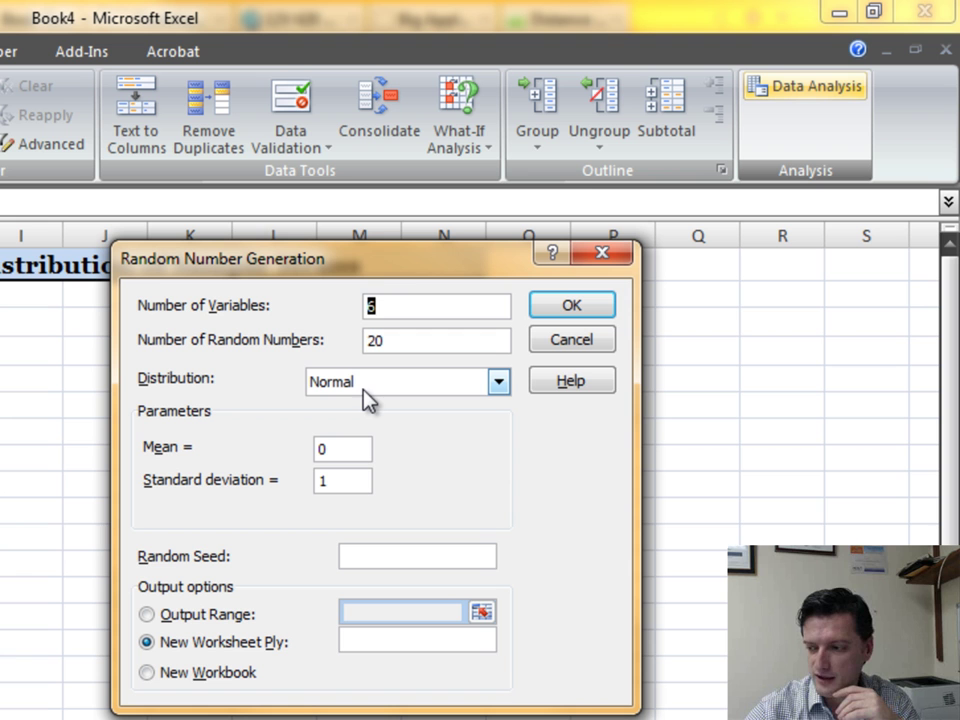
pyautogui.press('Tab')
pyautogui.press('Tab')
pyautogui.press('Tab')
pyautogui.write('15')
pyautogui.press('Tab')
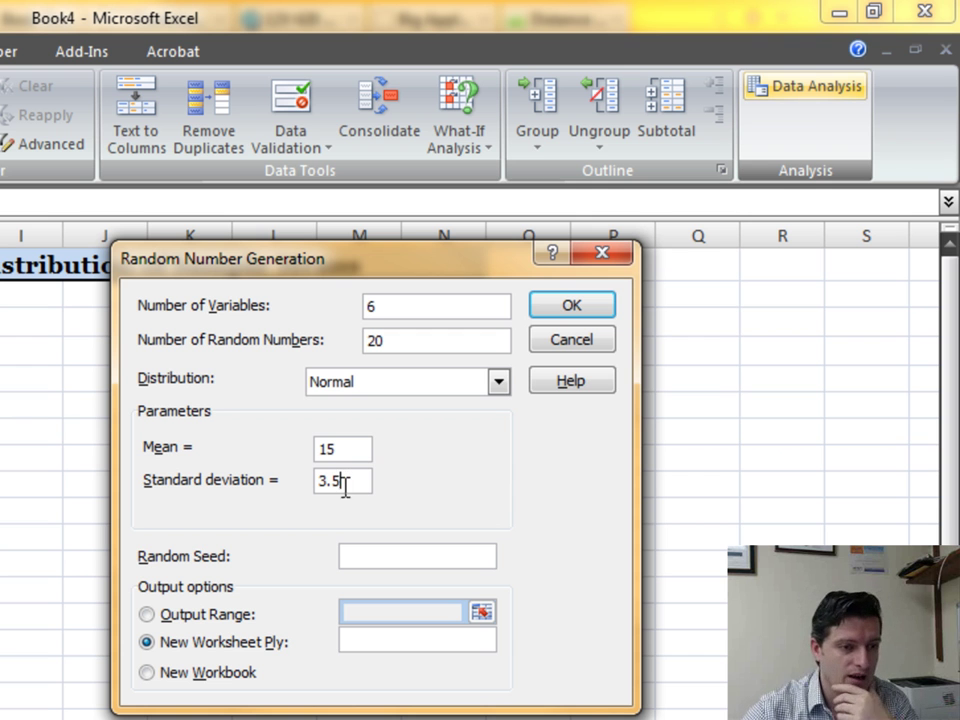
pyautogui.click(147, 615)
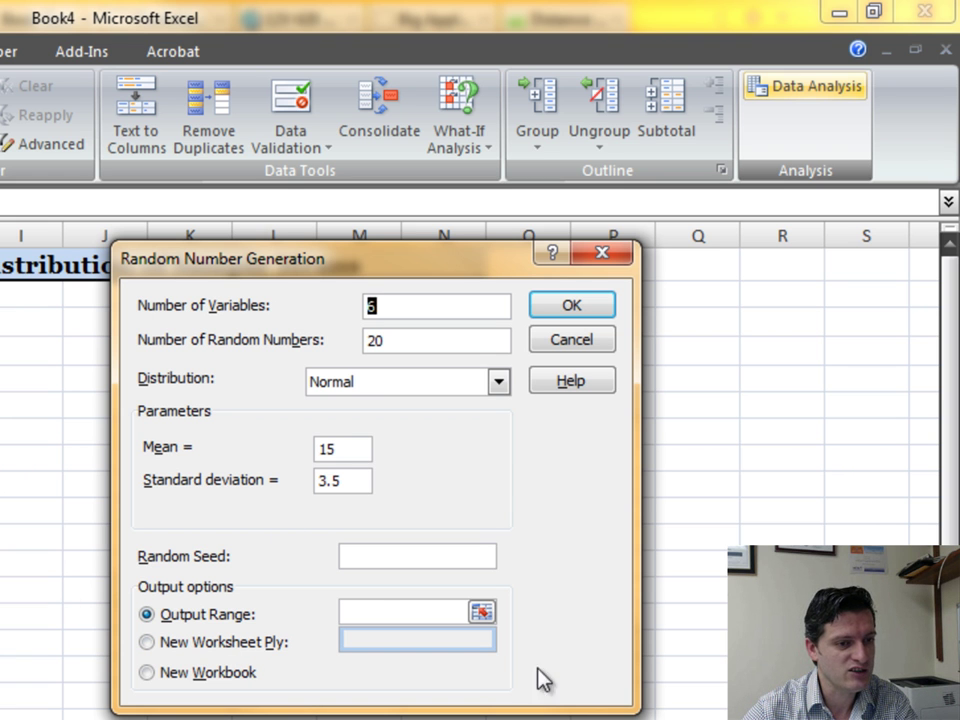
pyautogui.click(400, 613)
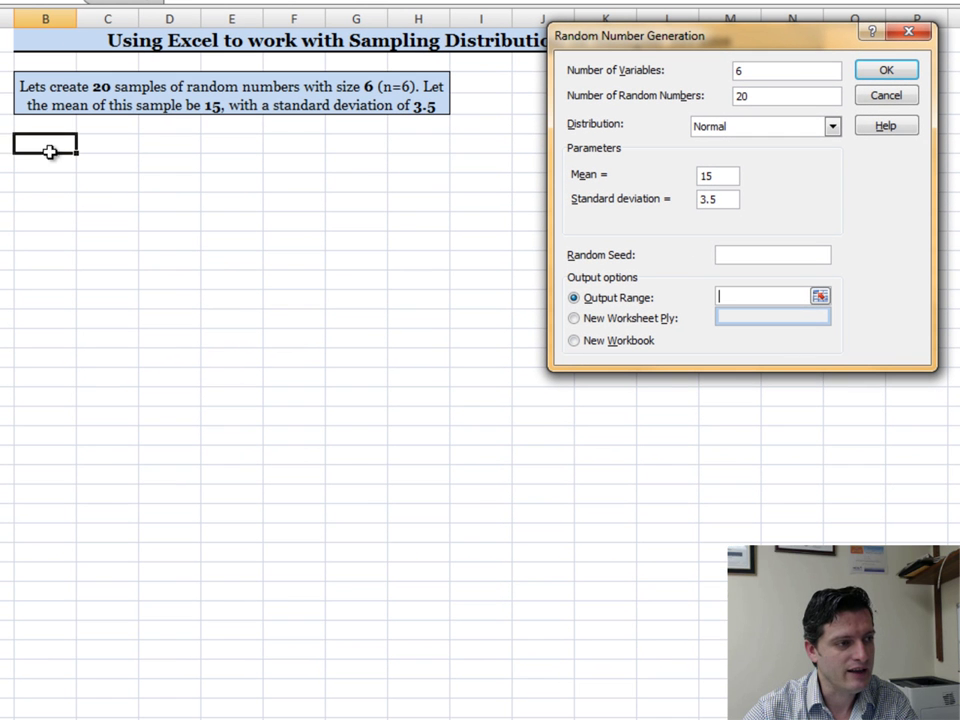
pyautogui.click(50, 147)
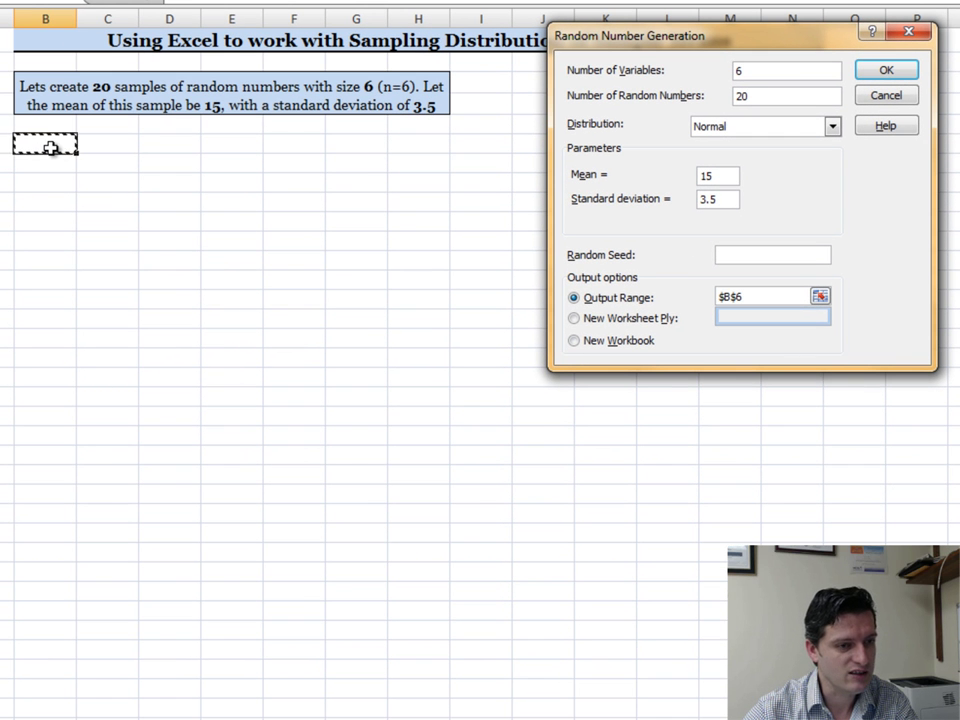
# Generate the random values into B6:G25 and inspect the first sample's six values.
pyautogui.click(886, 70)
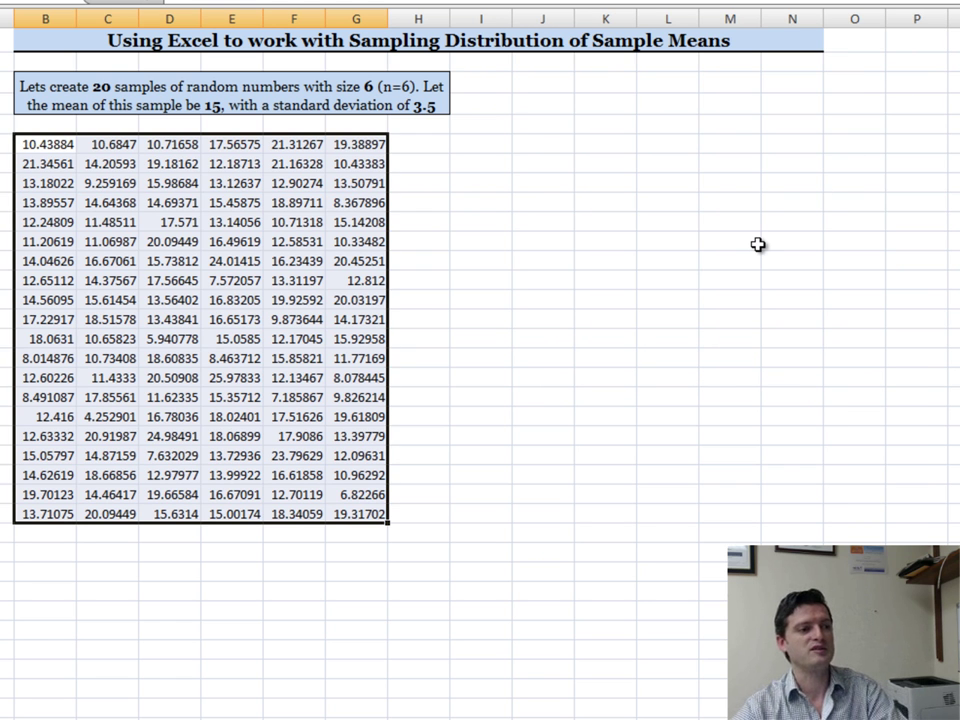
pyautogui.moveTo(45, 261); pyautogui.dragTo(36, 338)
pyautogui.click(42, 145)
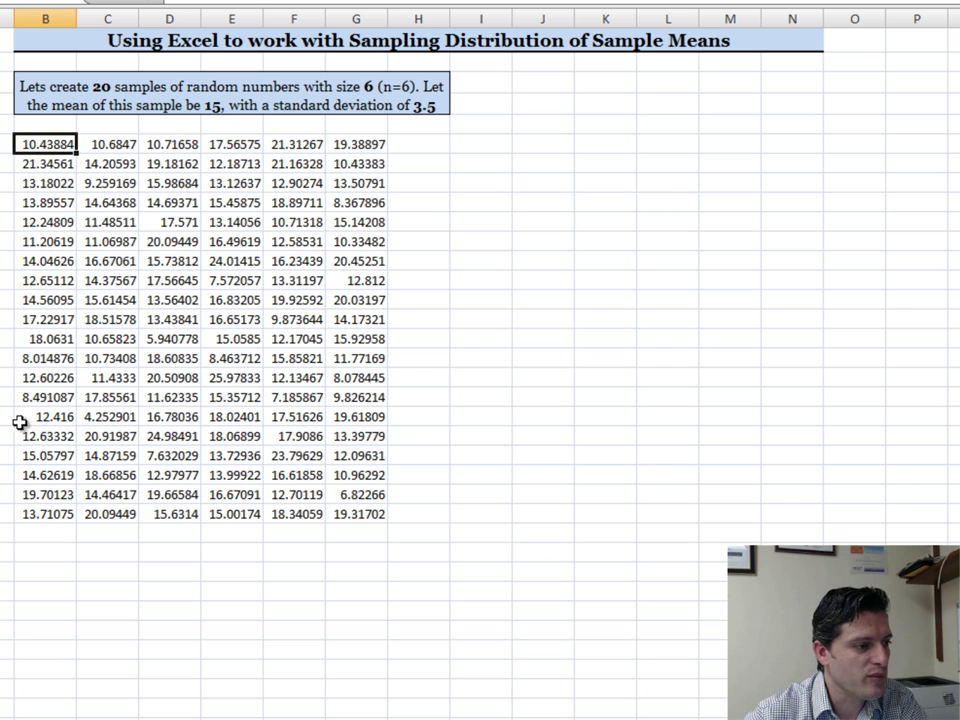
pyautogui.click(47, 515)
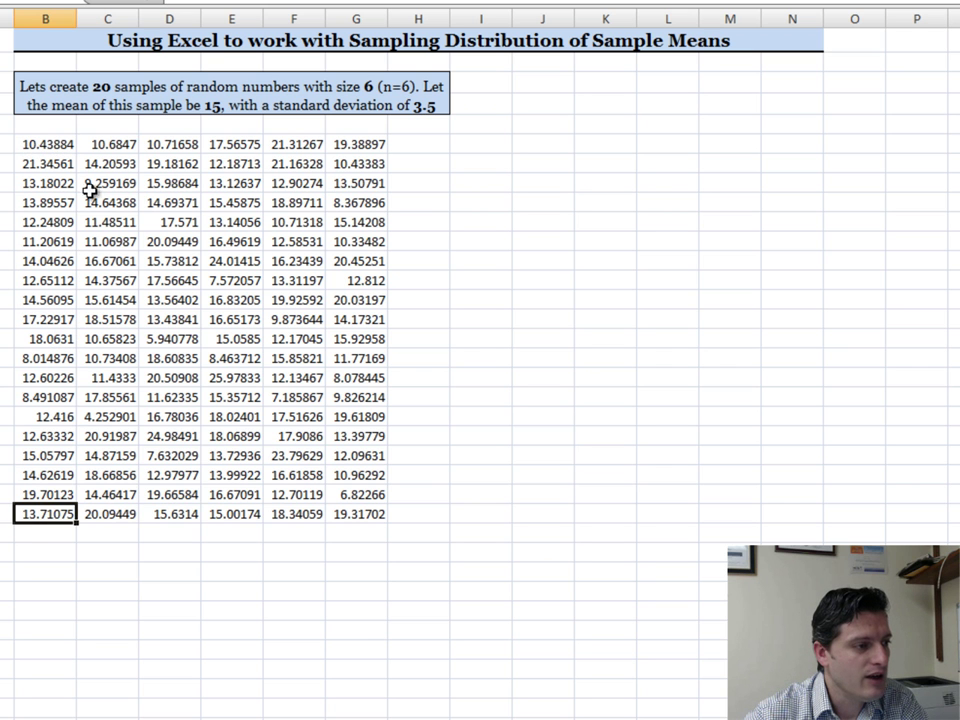
pyautogui.click(63, 142)
pyautogui.click(110, 145)
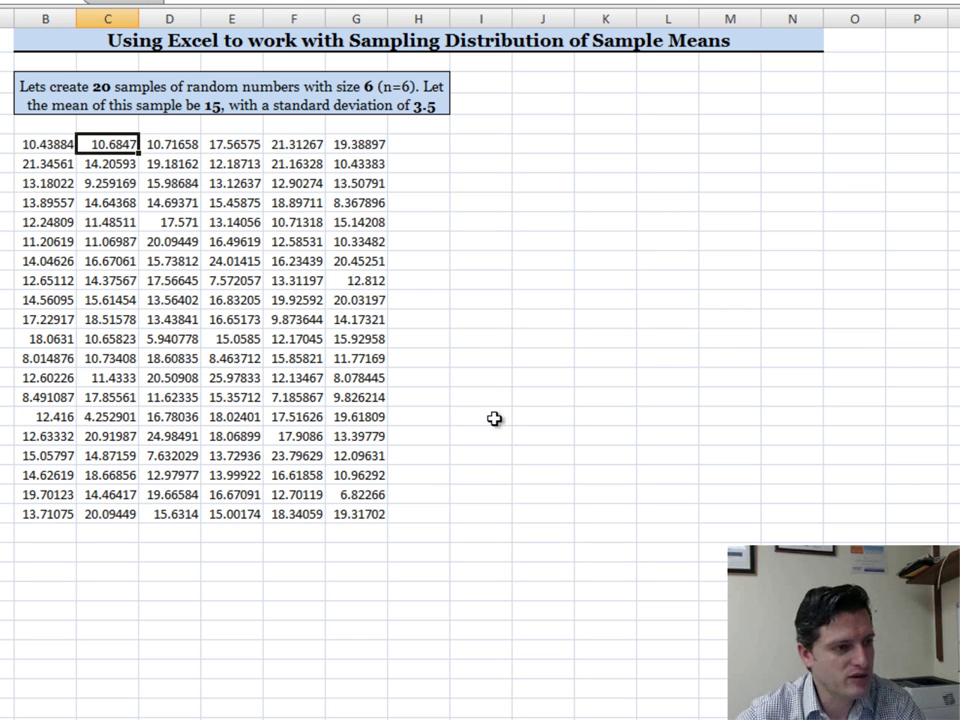
pyautogui.moveTo(56, 144); pyautogui.dragTo(413, 147)
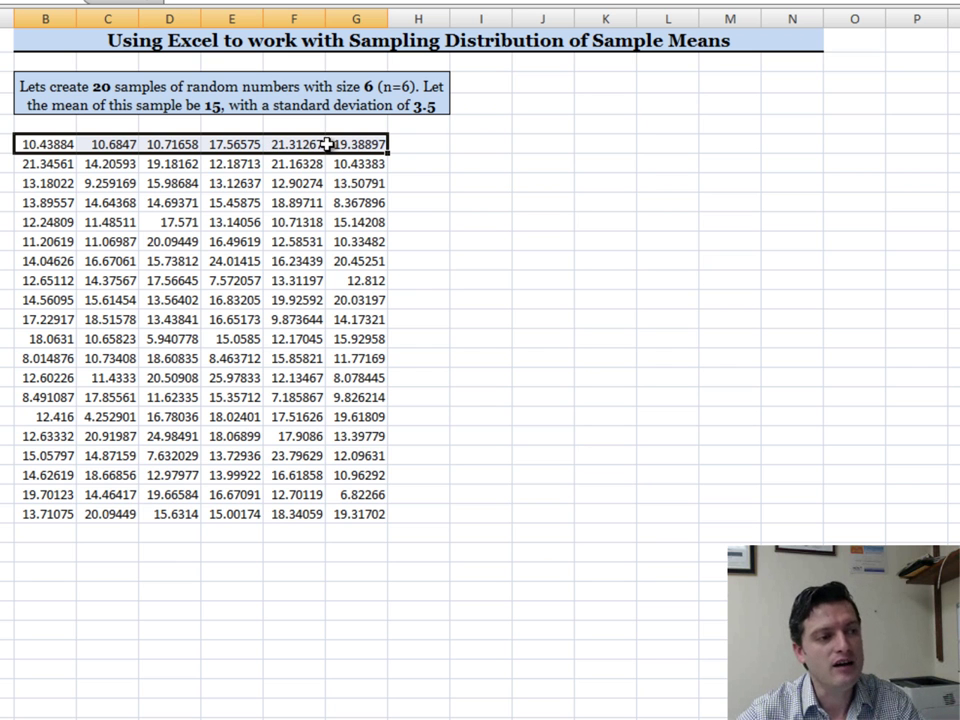
pyautogui.moveTo(482, 146); pyautogui.dragTo(465, 506)
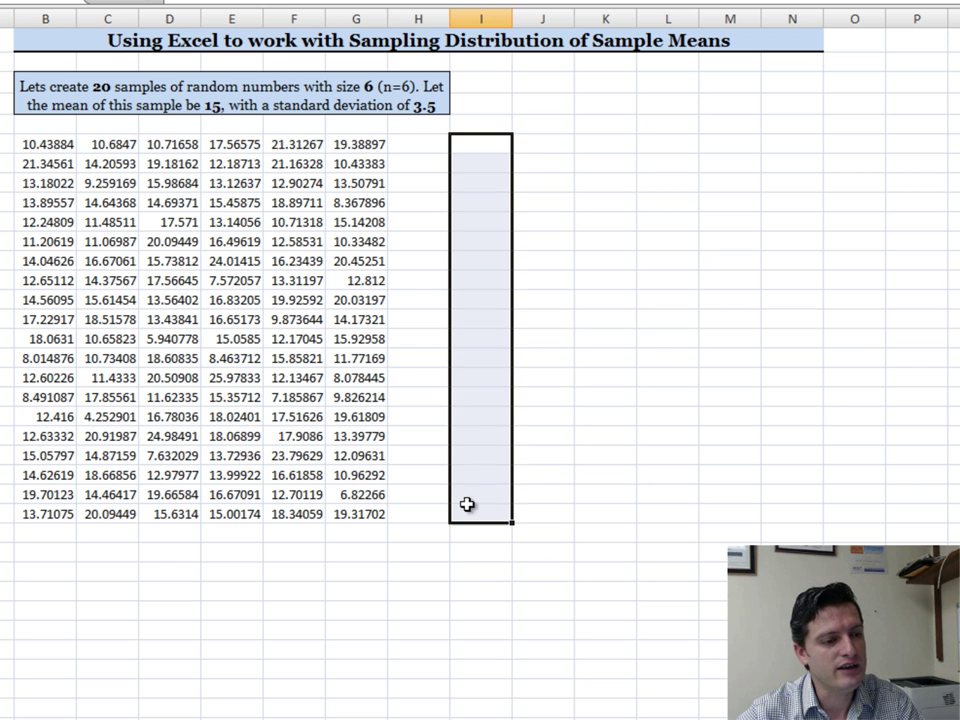
# Enter =AVERAGE(B6:G6) in I6 for the first sample's mean.
pyautogui.click(482, 125)
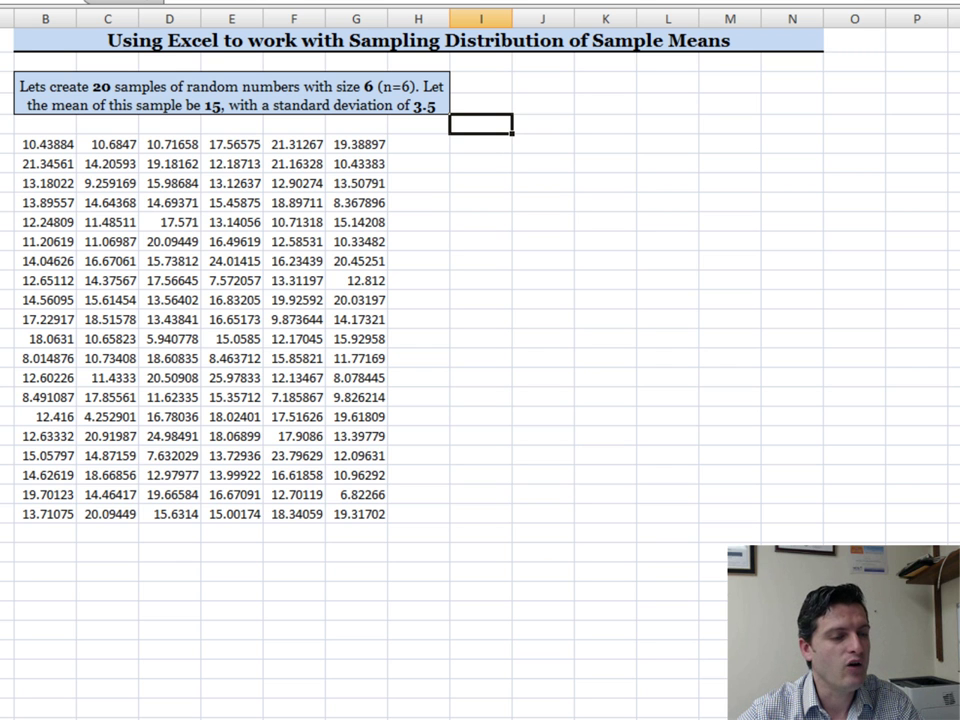
pyautogui.moveTo(795, 426); pyautogui.dragTo(473, 120)
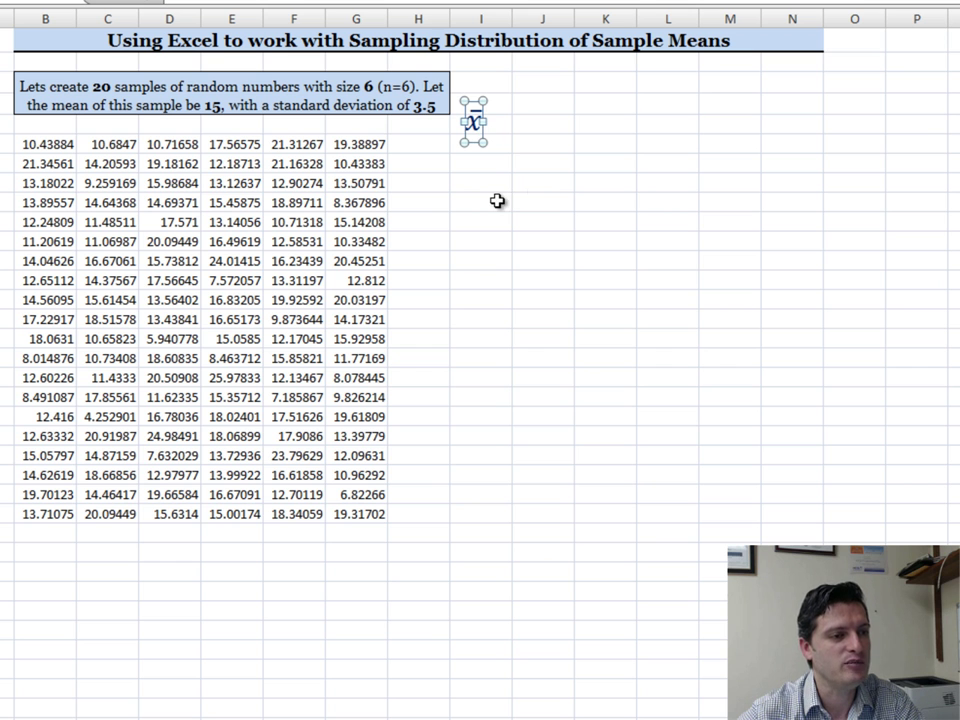
pyautogui.click(501, 148)
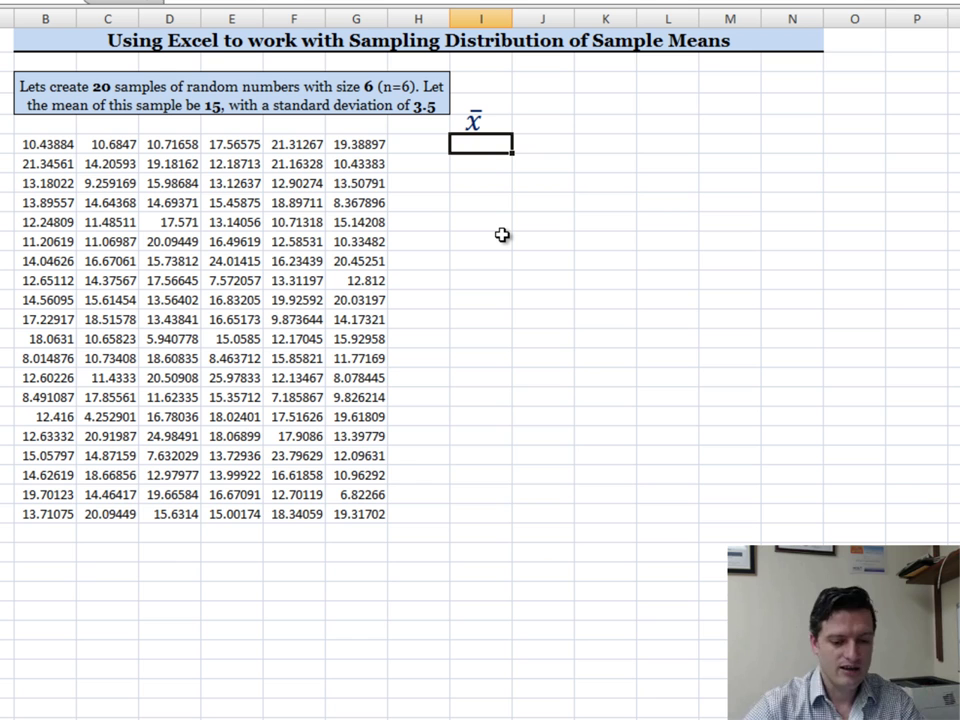
pyautogui.write('=ave')
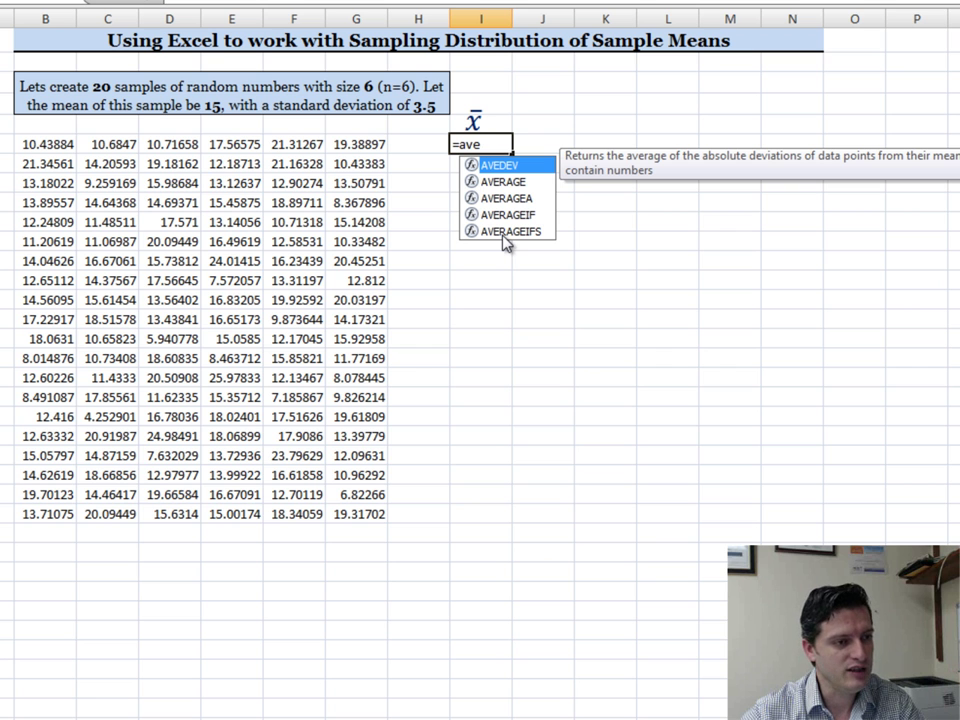
pyautogui.doubleClick(491, 183)
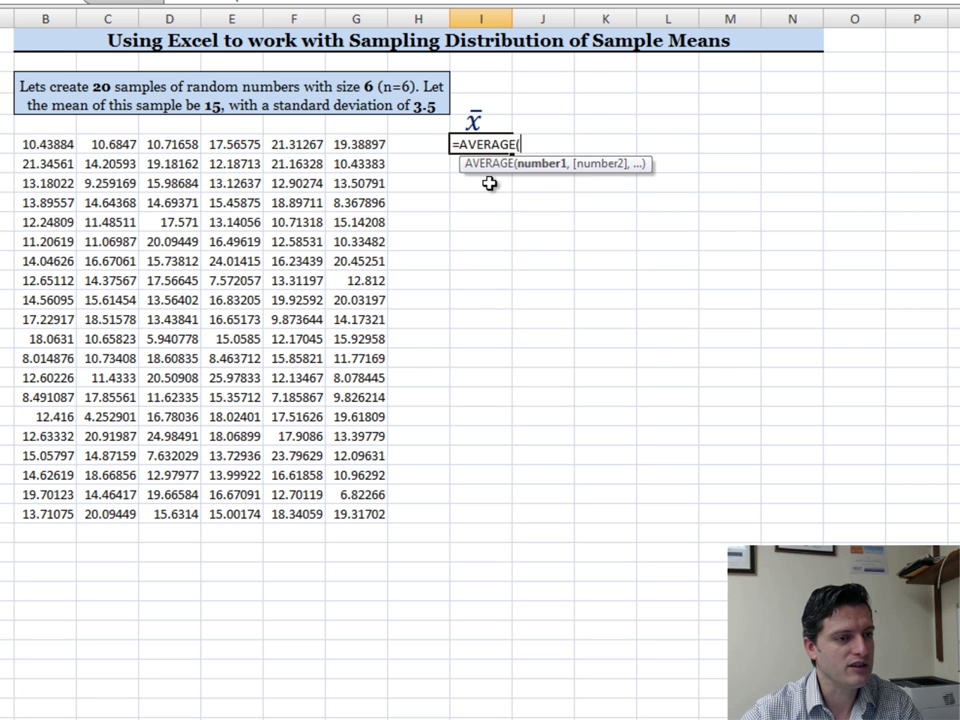
pyautogui.moveTo(43, 144); pyautogui.dragTo(358, 145)
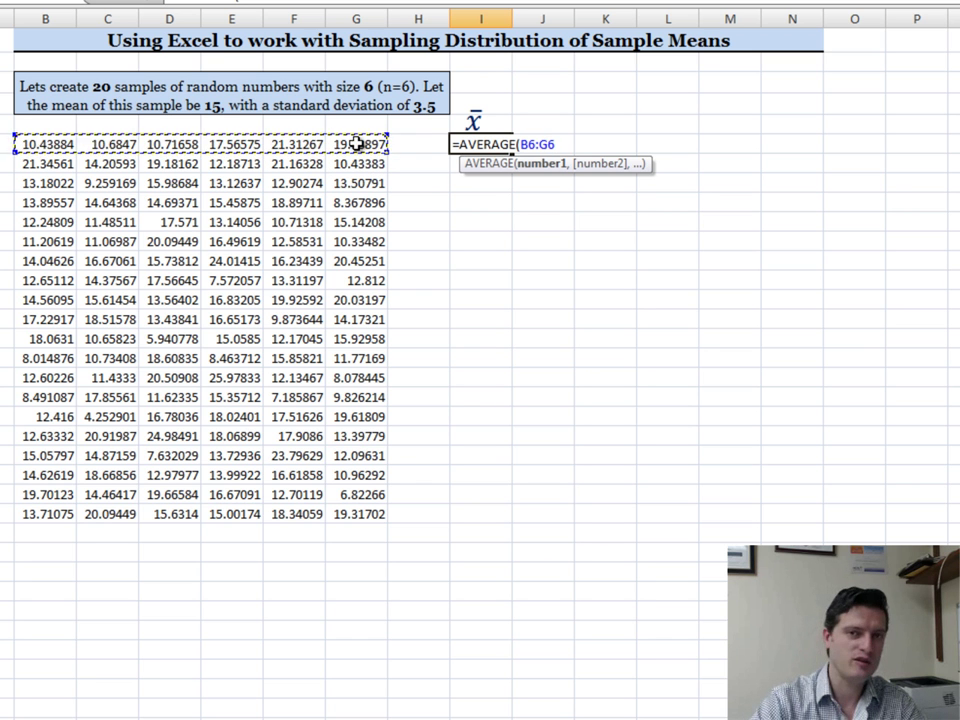
pyautogui.press('Return')
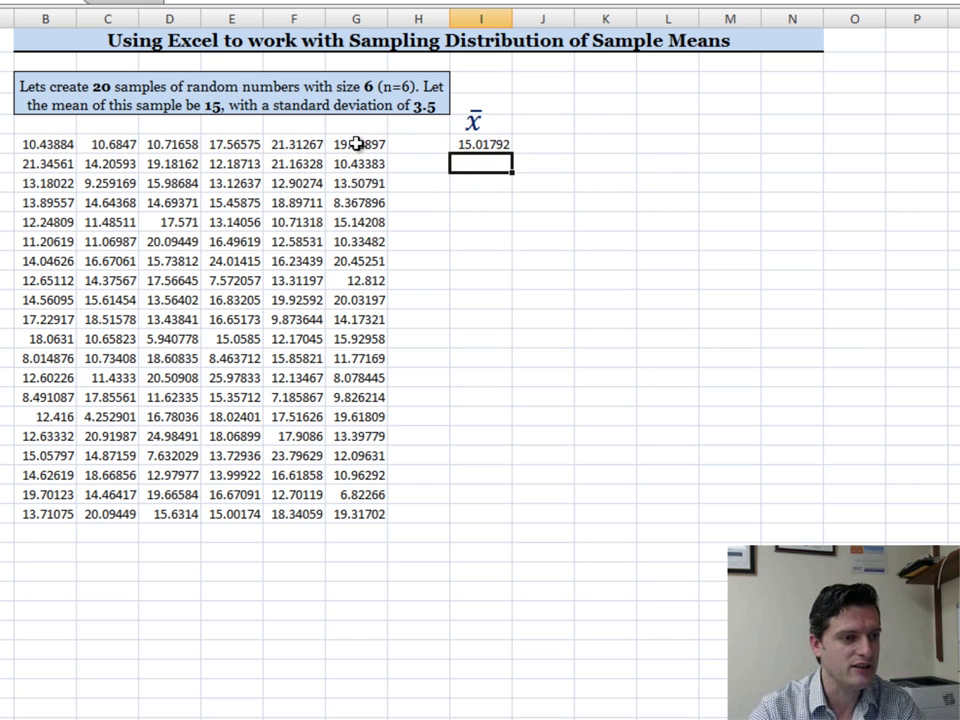
# Copy the I6 mean formula down column I to row 25.
pyautogui.click(481, 145)
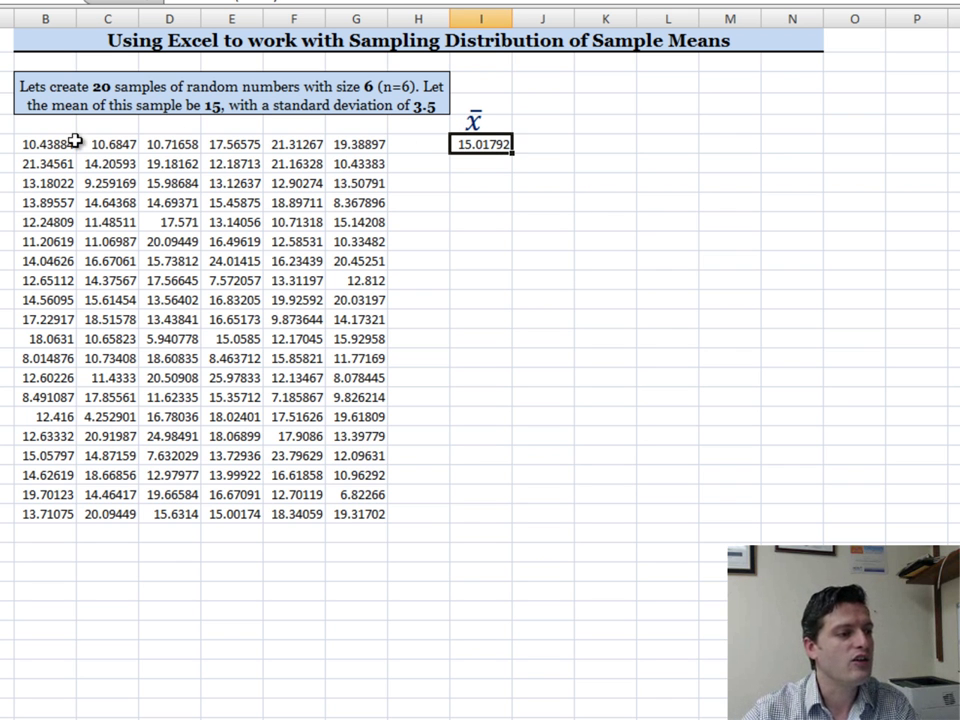
pyautogui.moveTo(88, 145); pyautogui.dragTo(298, 145)
pyautogui.moveTo(47, 145); pyautogui.dragTo(107, 145)
pyautogui.click(481, 145)
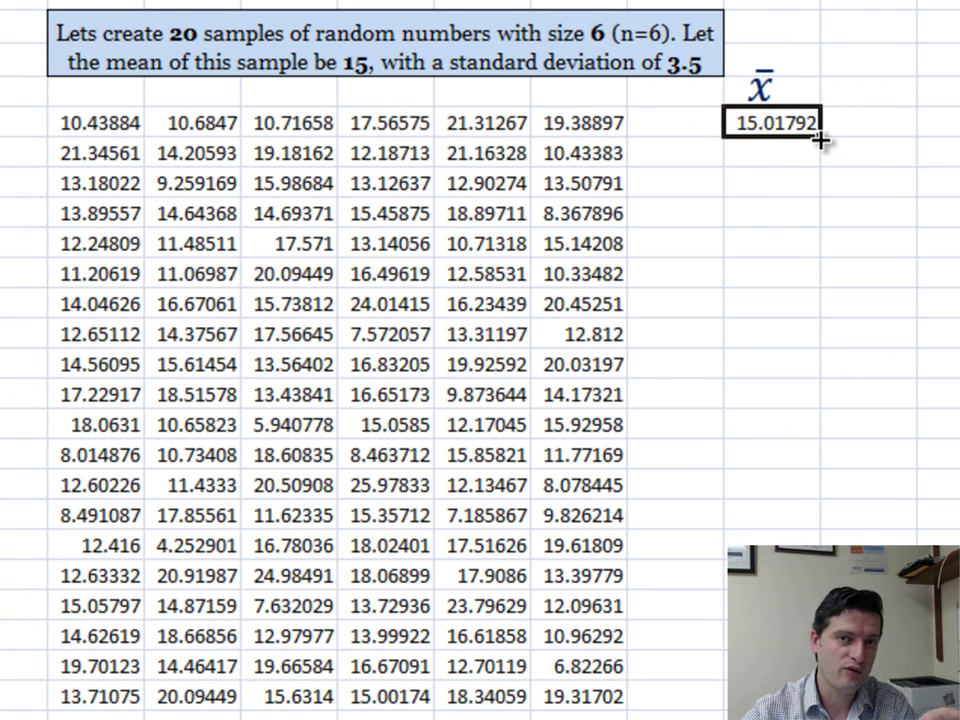
pyautogui.moveTo(818, 139); pyautogui.dragTo(816, 705)
# Review the sample means, matching row 17's mean to its sample values.
pyautogui.click(767, 243)
pyautogui.click(762, 450)
pyautogui.moveTo(101, 456); pyautogui.dragTo(575, 457)
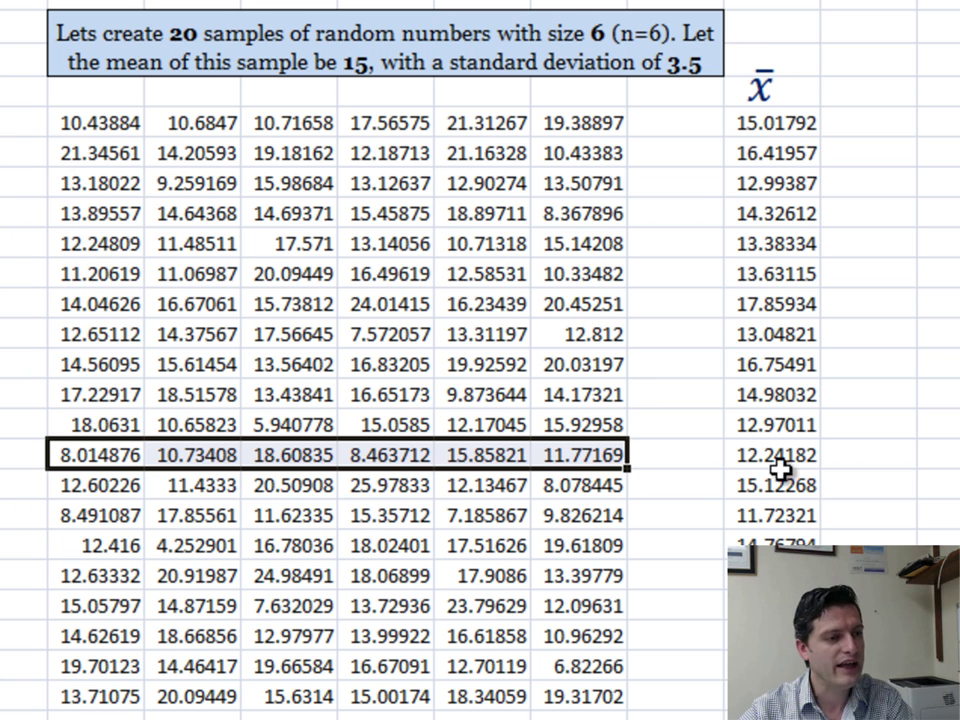
pyautogui.click(785, 128)
pyautogui.click(790, 243)
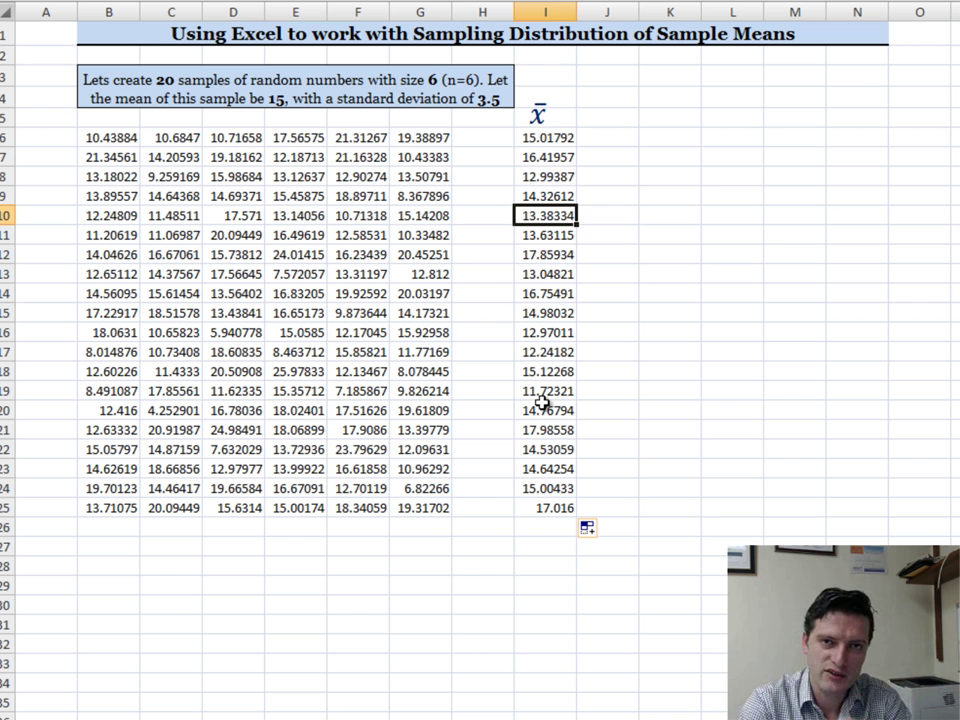
pyautogui.moveTo(548, 138)
pyautogui.mouseDown()
pyautogui.moveTo(574, 182)
pyautogui.moveTo(548, 507)
pyautogui.mouseUp()
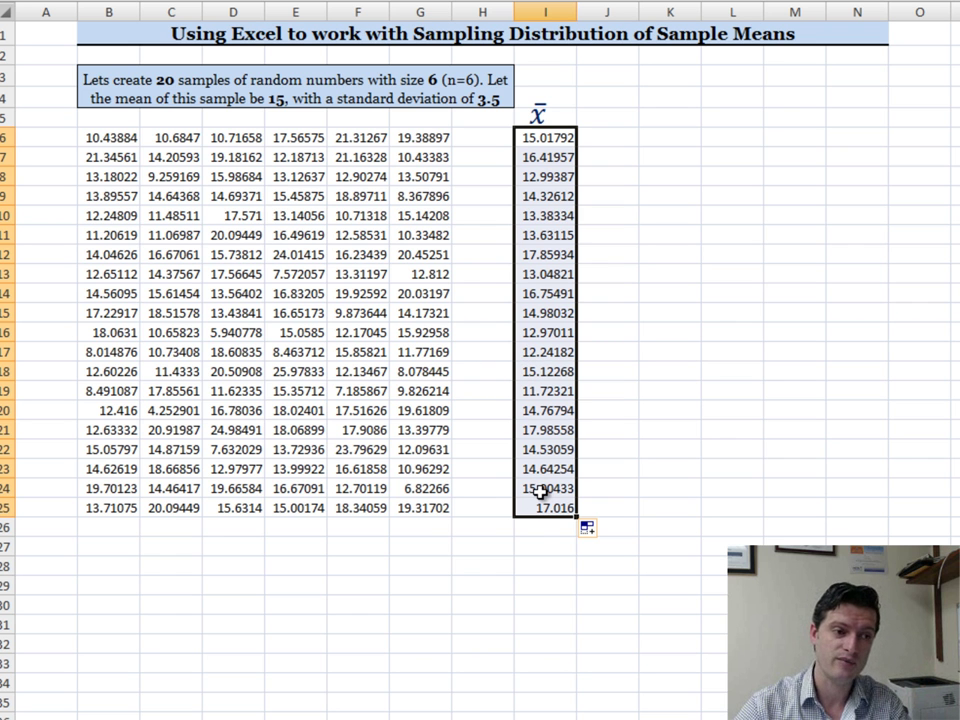
pyautogui.click(538, 548)
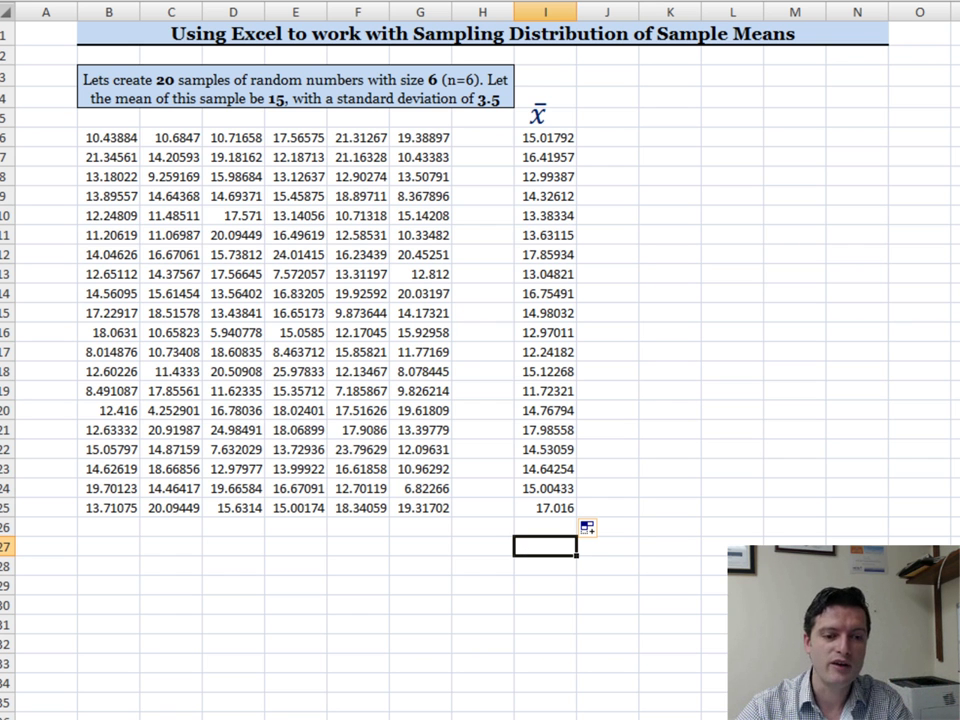
# Place a copy of the x̄ symbol in row 27 as the x̿ label.
pyautogui.moveTo(516, 602); pyautogui.dragTo(463, 538)
pyautogui.click(549, 543)
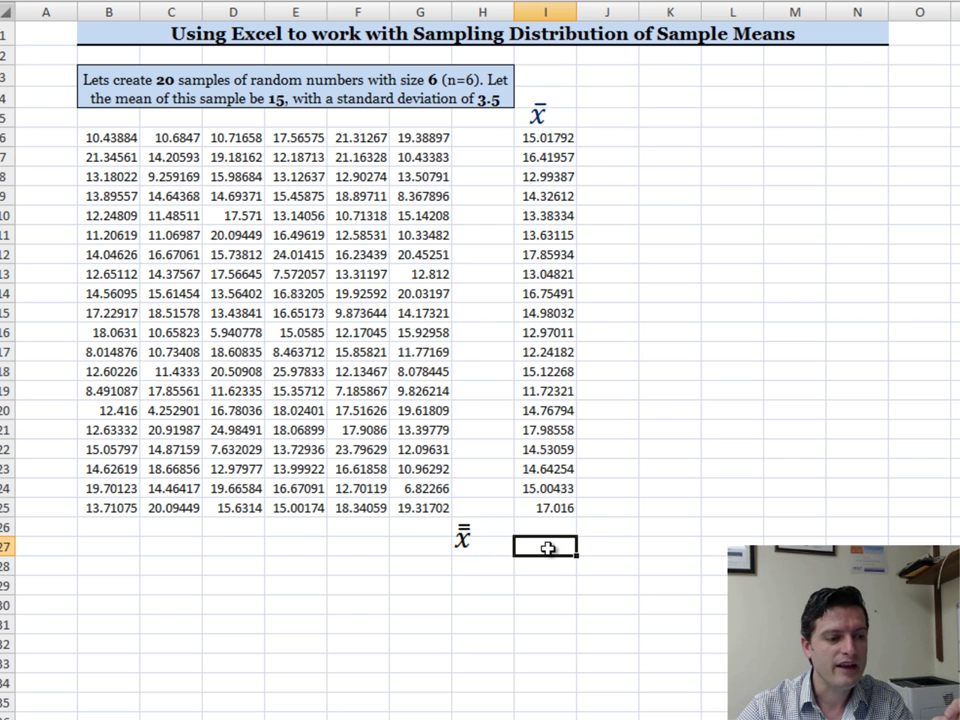
pyautogui.click(467, 541)
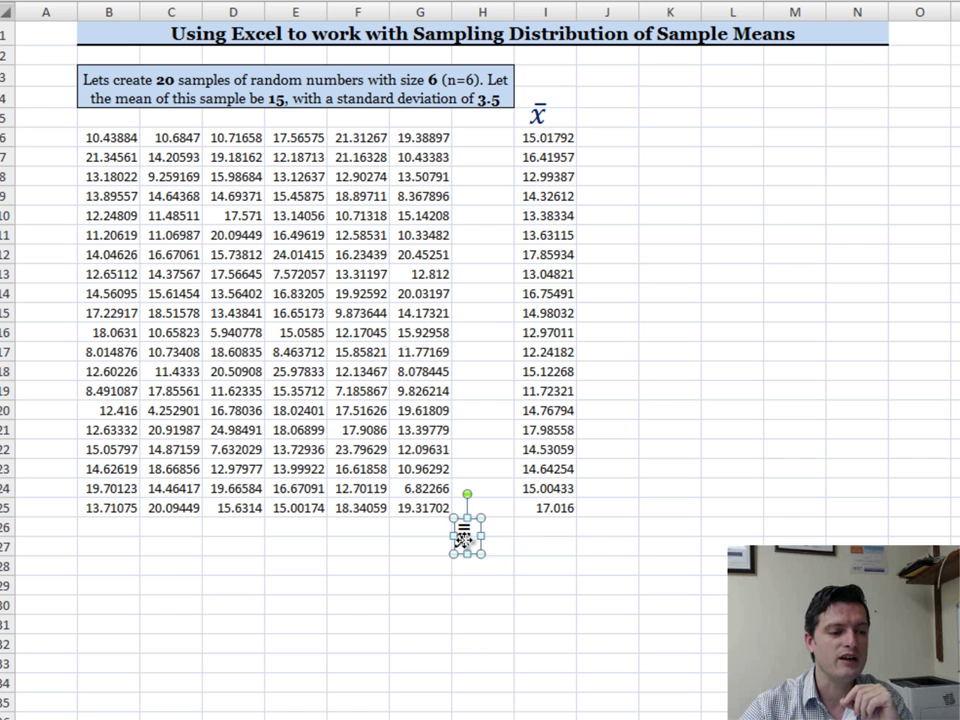
pyautogui.click(532, 548)
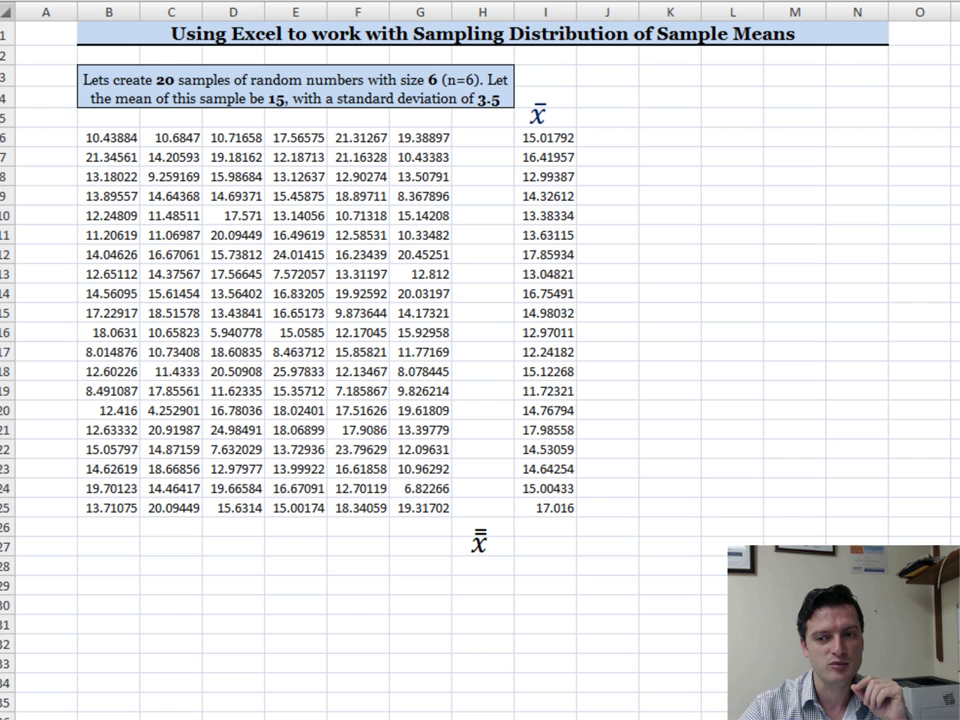
# Paste the μx̄ symbol at G27 and position it beside x̿.
pyautogui.click(407, 546)
pyautogui.click(407, 542)
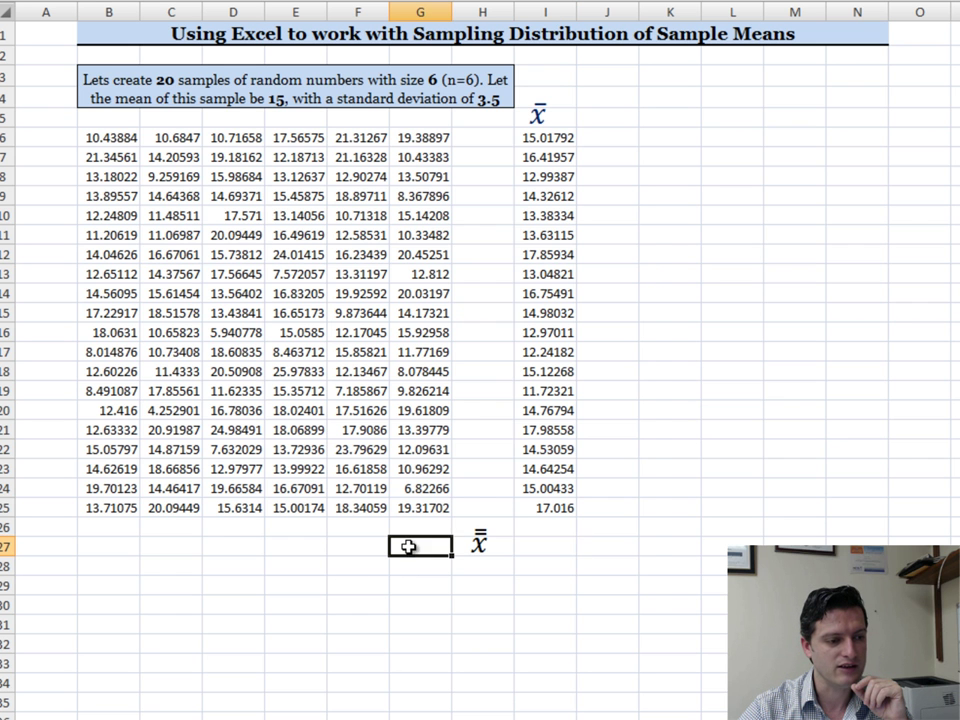
pyautogui.rightClick(432, 549)
pyautogui.click(456, 291)
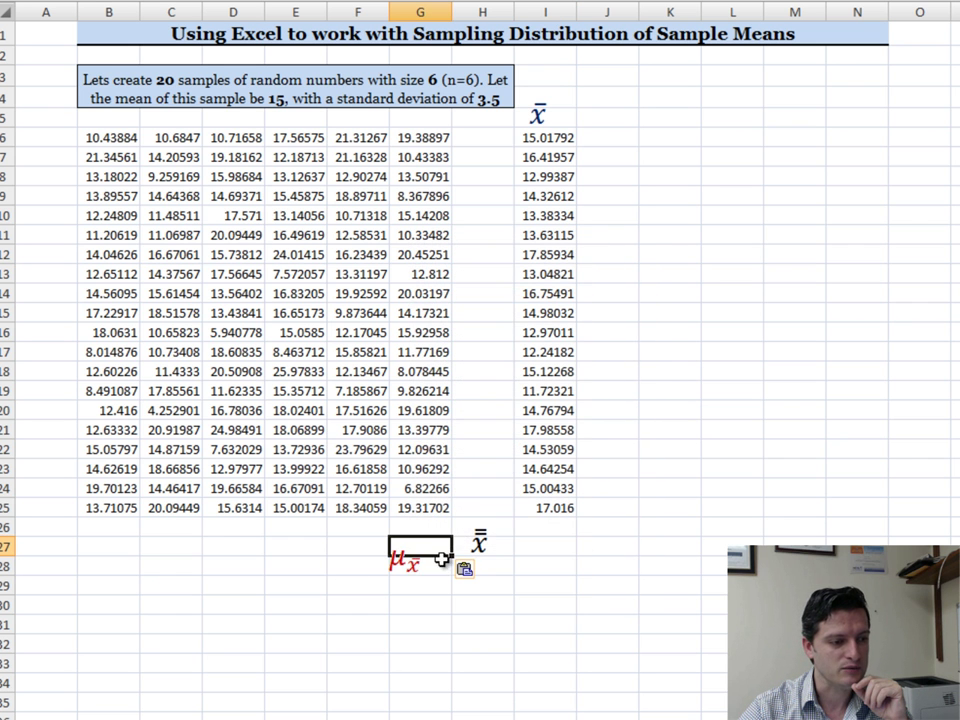
pyautogui.moveTo(404, 562); pyautogui.dragTo(436, 541)
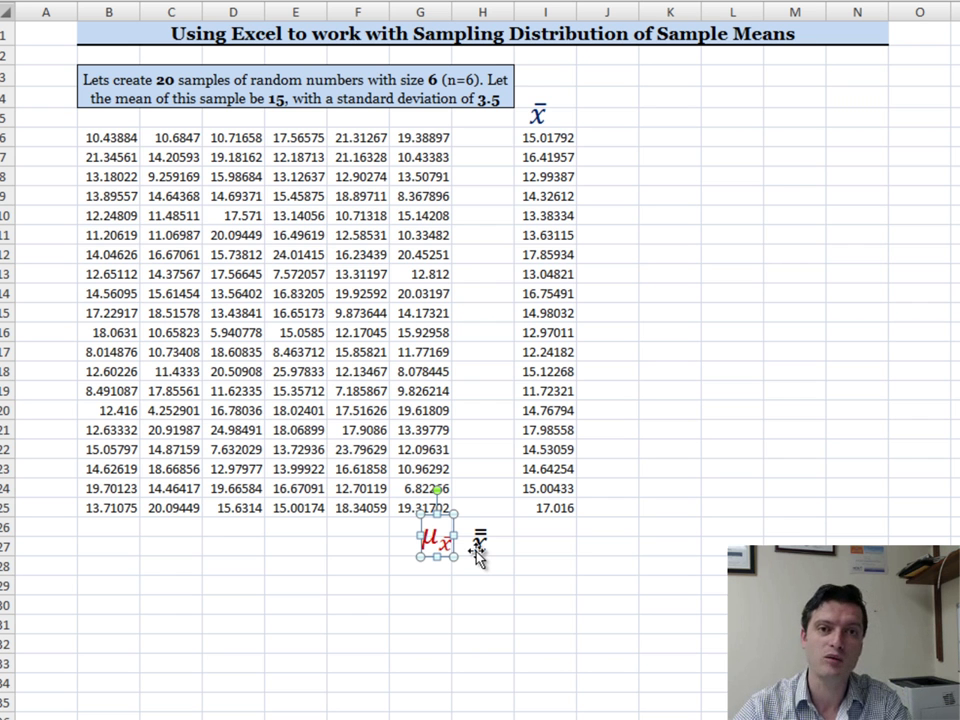
pyautogui.click(538, 546)
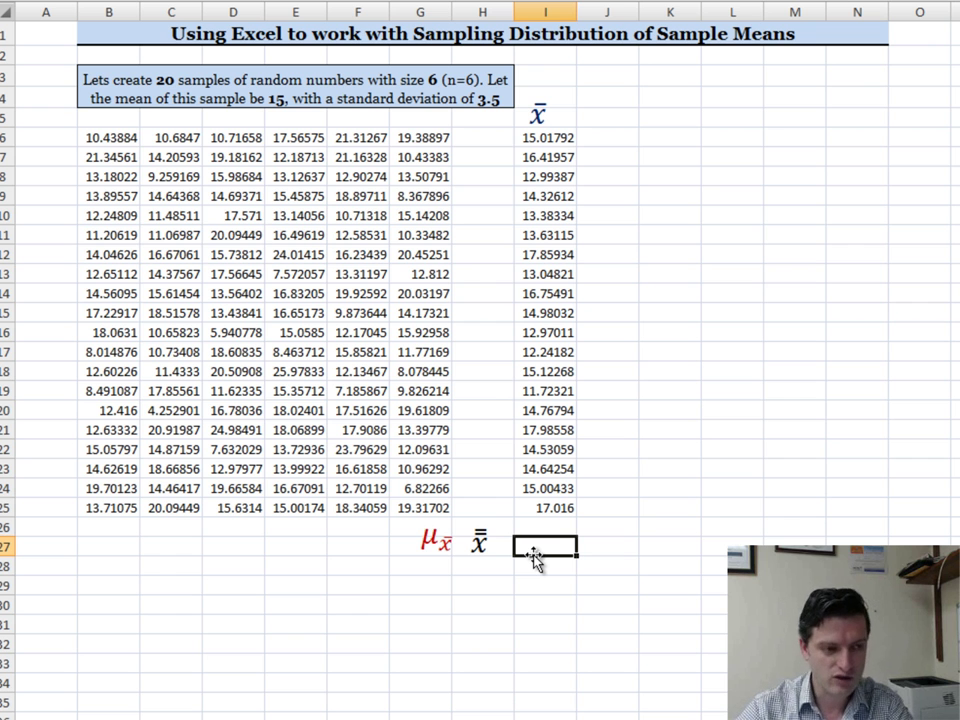
# Enter =AVERAGE over I6:I25 in I27, giving a grand mean of 14.72098.
pyautogui.write('=av')
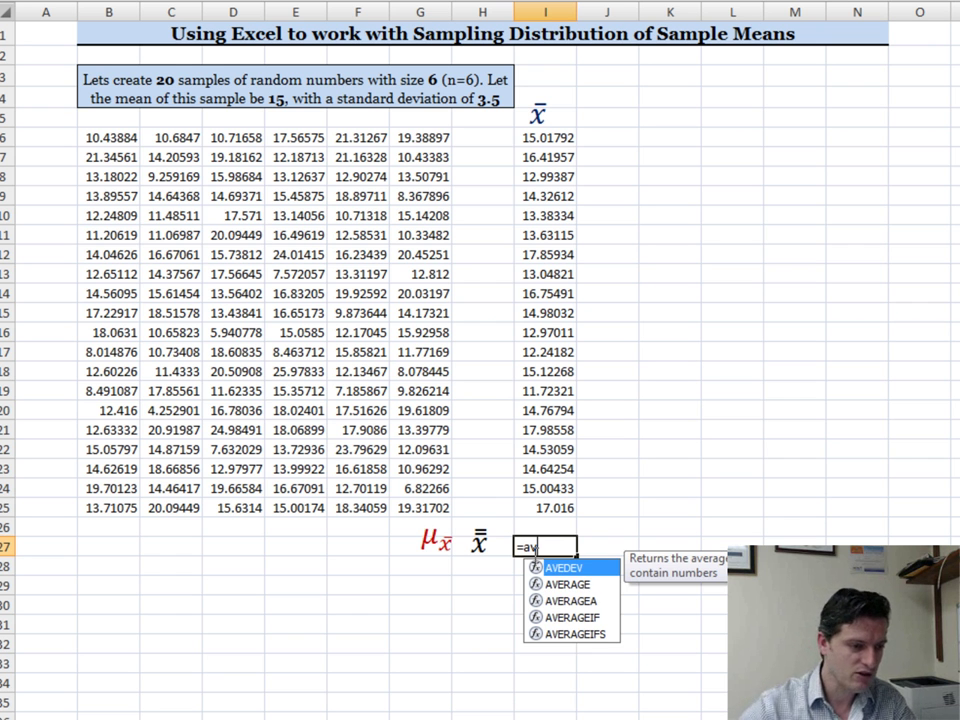
pyautogui.click(570, 581)
pyautogui.doubleClick(570, 581)
pyautogui.moveTo(560, 138); pyautogui.dragTo(549, 499)
pyautogui.press('Return')
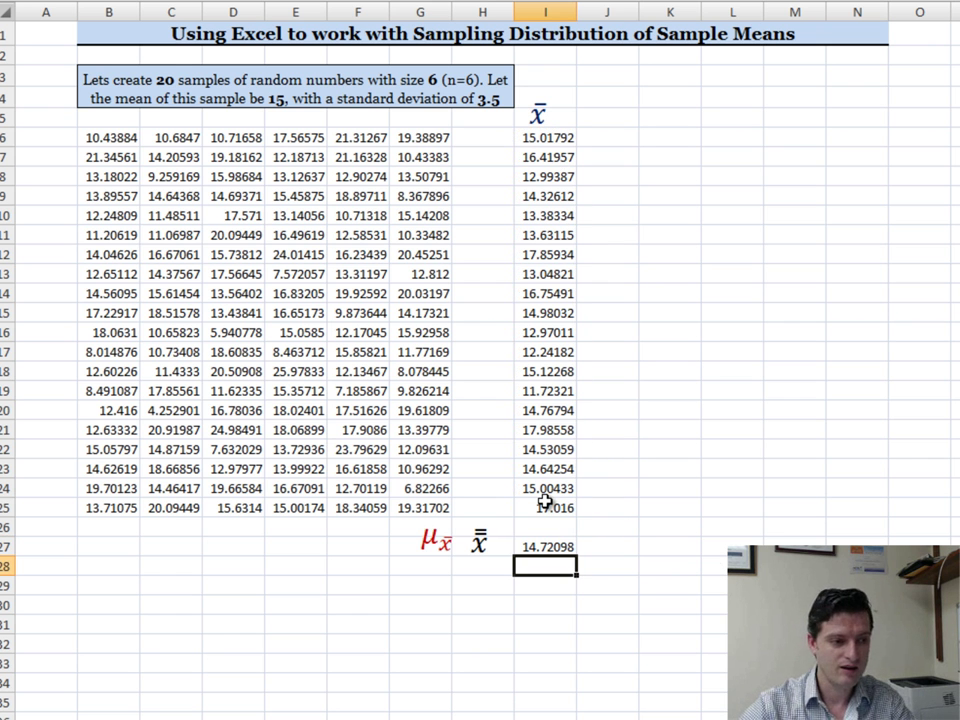
pyautogui.click(566, 548)
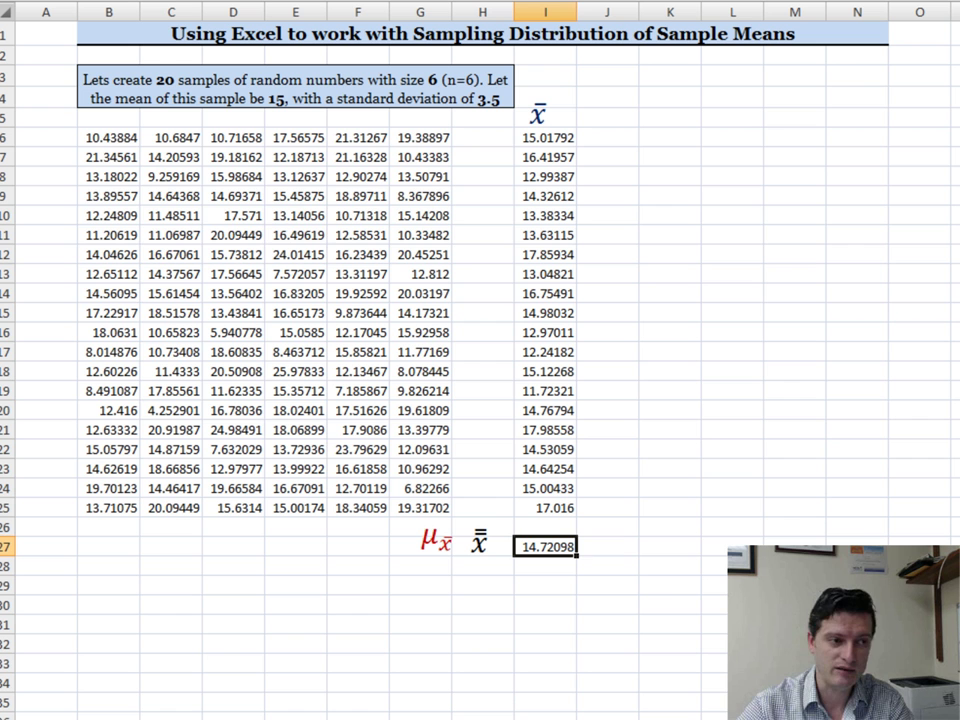
# Enter =AVERAGE(B6:G25) in C27 to average all 120 raw values.
pyautogui.moveTo(100, 141); pyautogui.dragTo(440, 510)
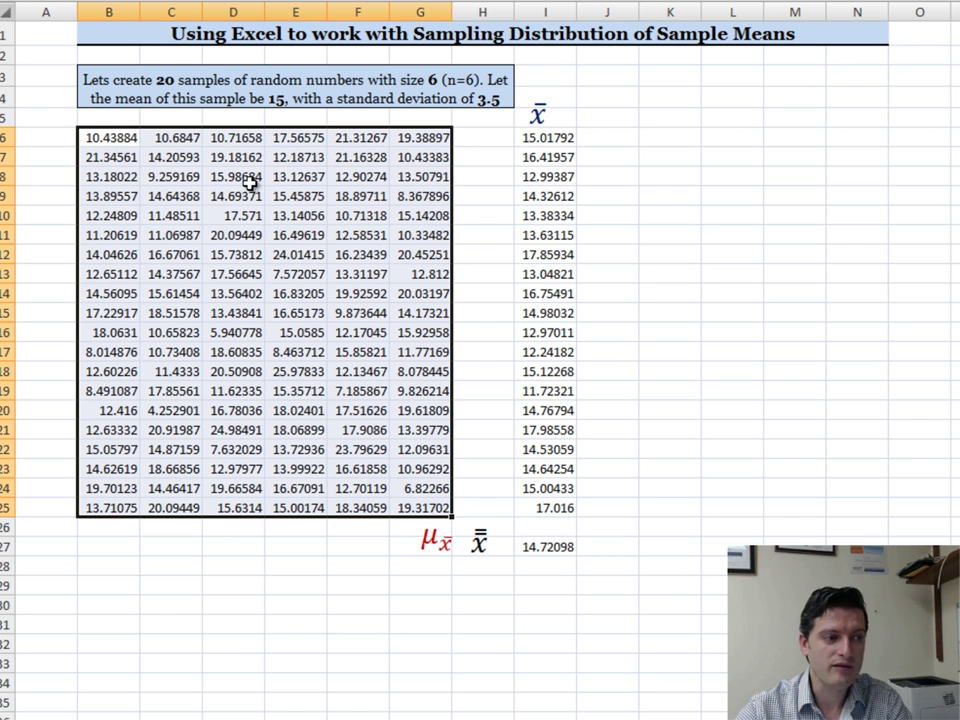
pyautogui.click(562, 546)
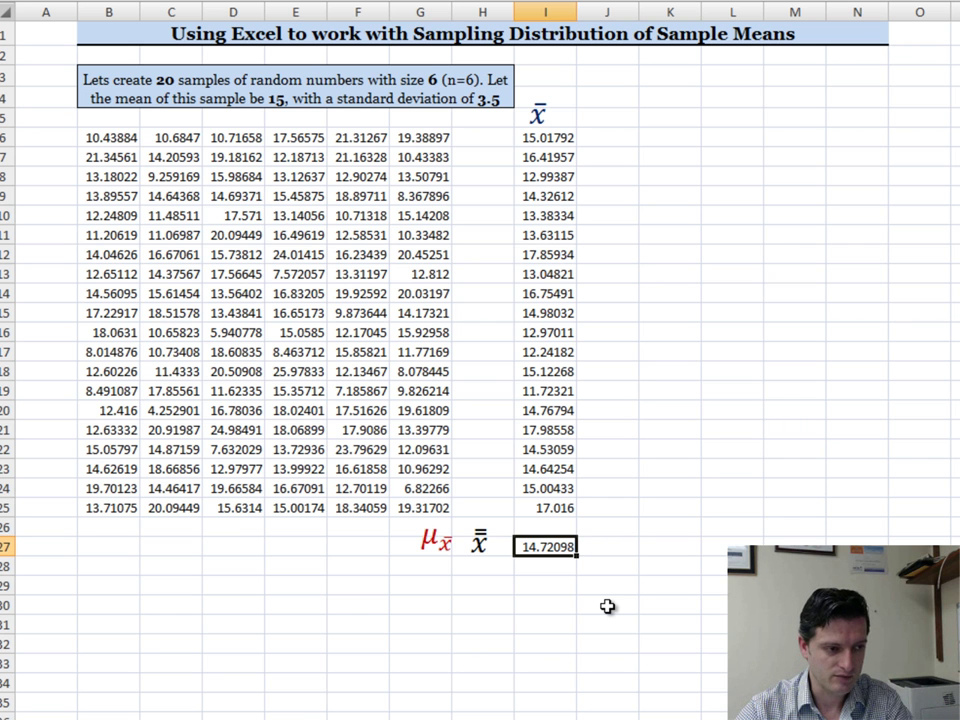
pyautogui.click(182, 550)
pyautogui.write('=ave')
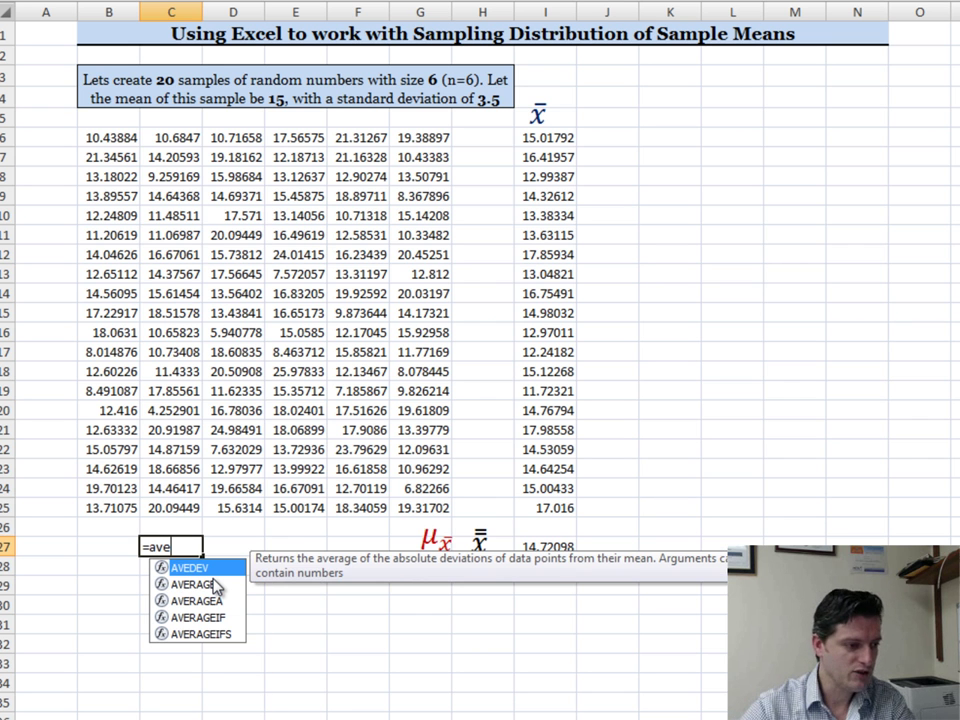
pyautogui.doubleClick(197, 584)
pyautogui.moveTo(105, 138); pyautogui.dragTo(421, 521)
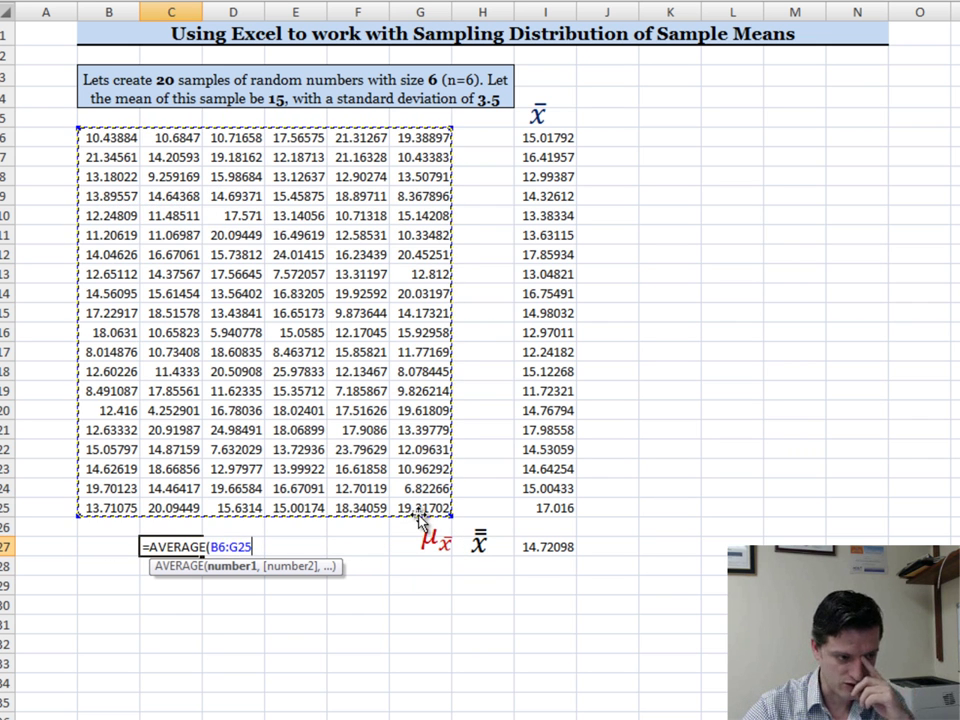
pyautogui.press('Return')
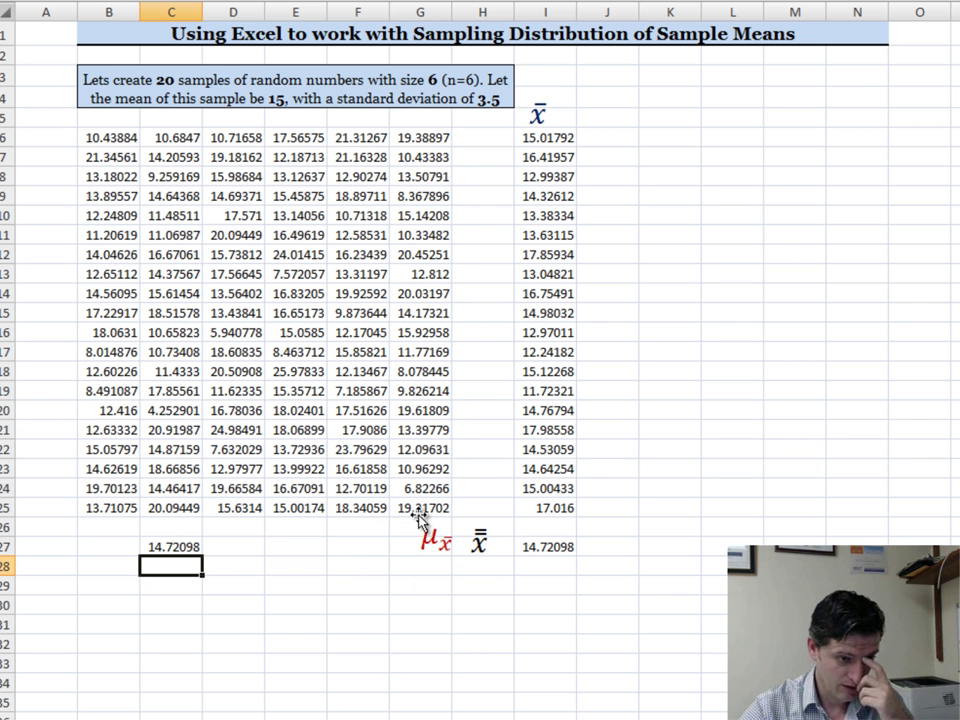
# Compare C27 with I27, confirming both show 14.72098.
pyautogui.click(560, 548)
pyautogui.click(186, 547)
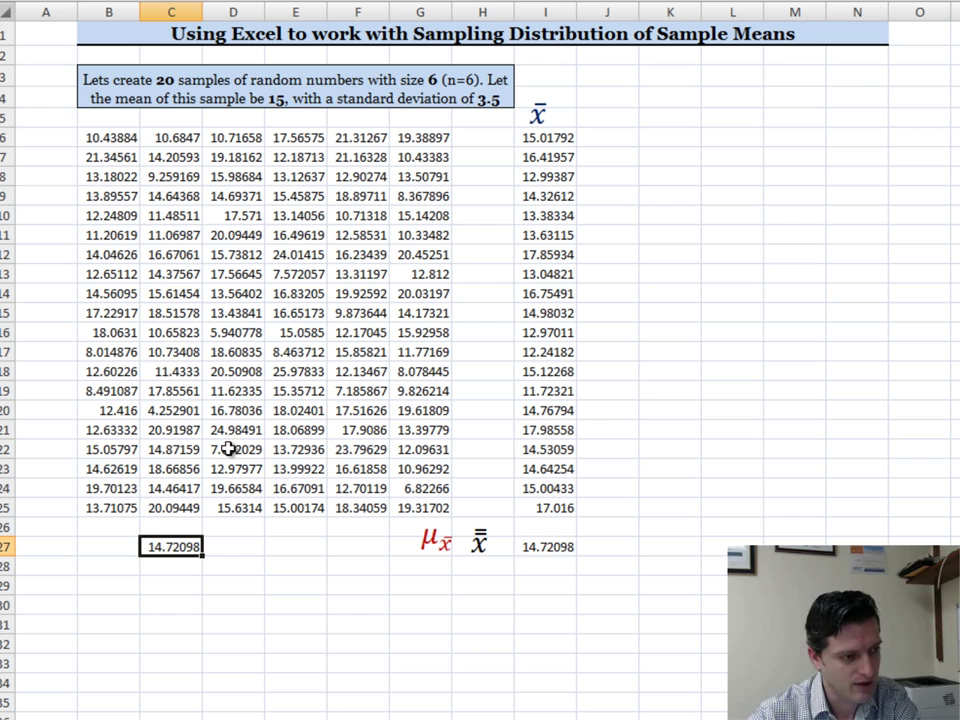
pyautogui.click(551, 548)
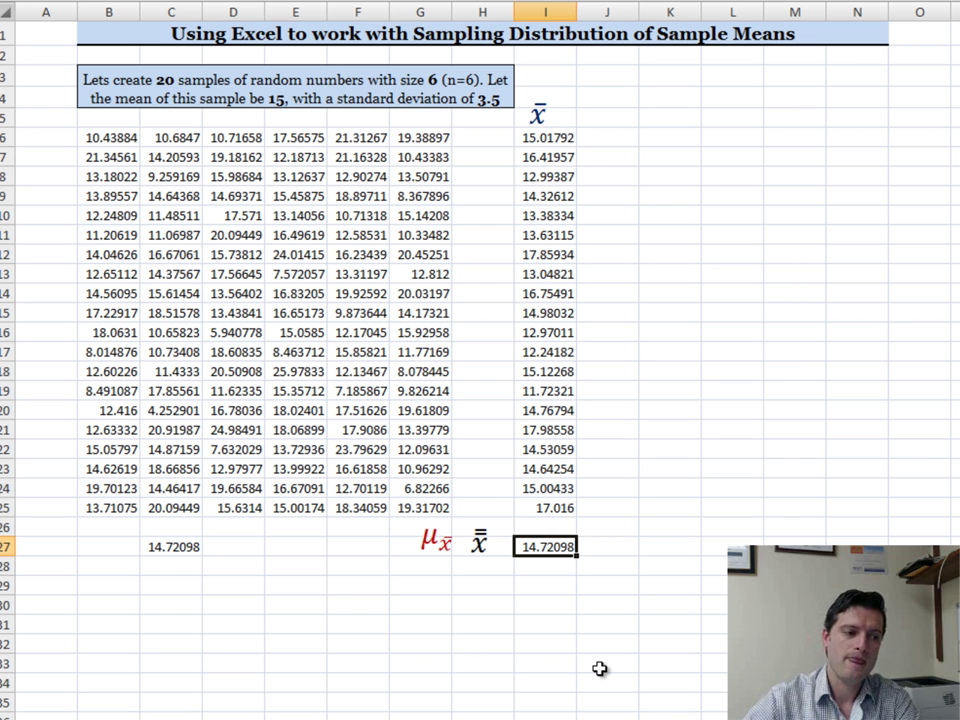
# Enter =STDEVP(B6:G25) in C28, giving 4.169493.
pyautogui.click(172, 569)
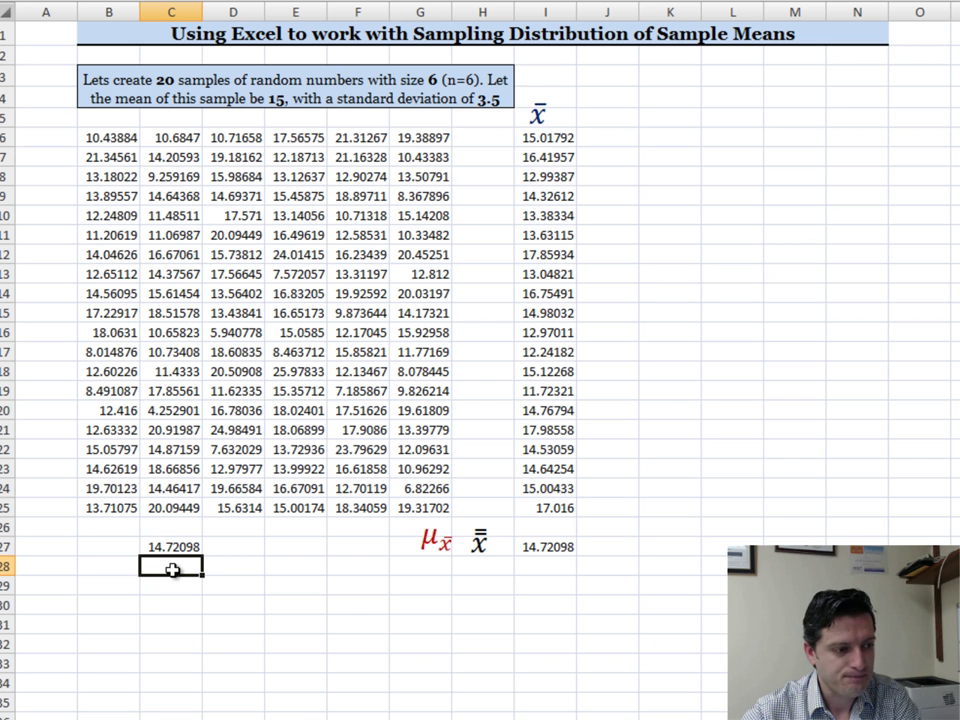
pyautogui.click(122, 546)
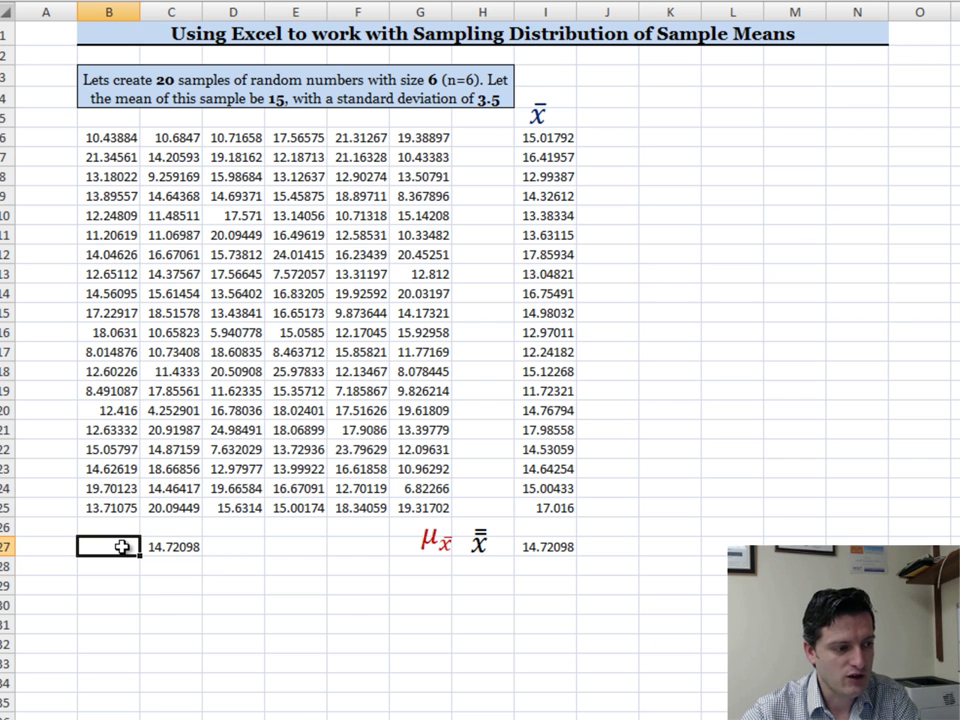
pyautogui.click(176, 565)
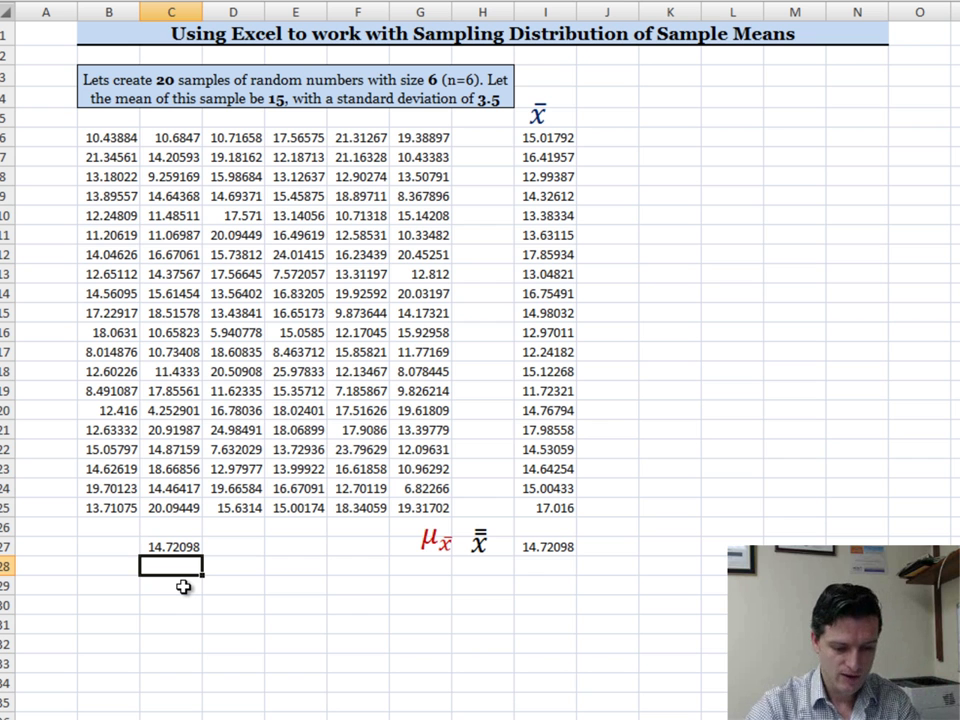
pyautogui.write('=')
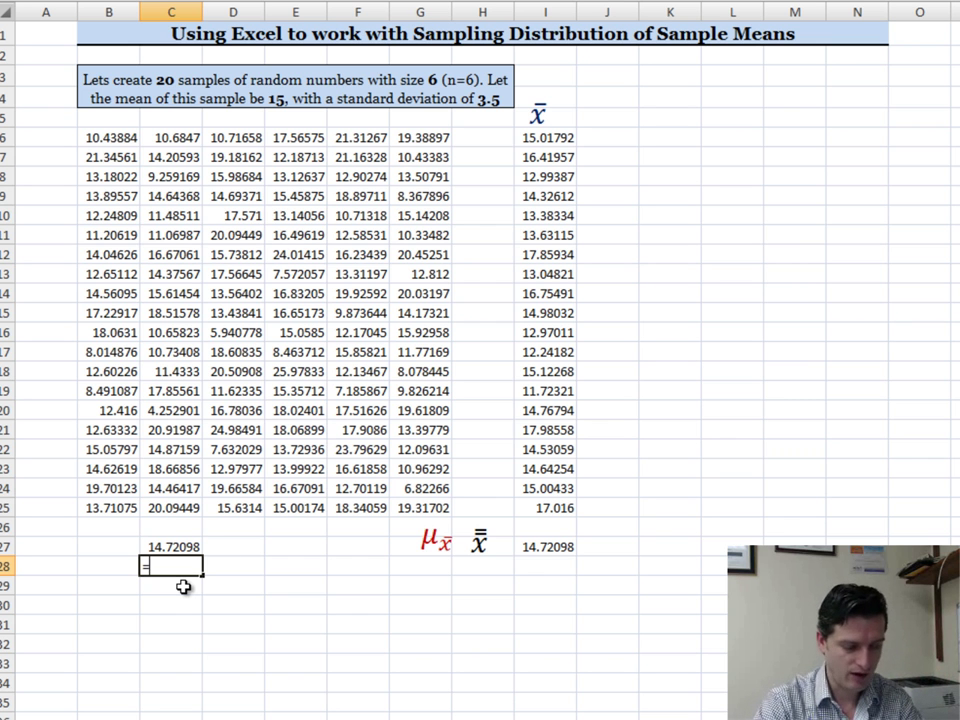
pyautogui.write('st')
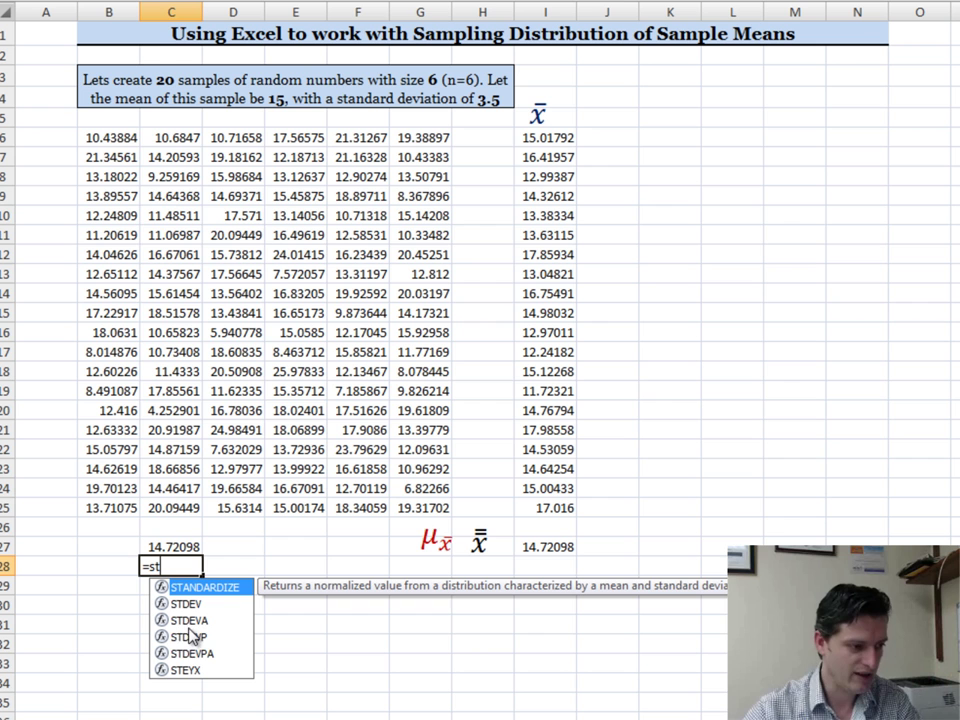
pyautogui.doubleClick(190, 637)
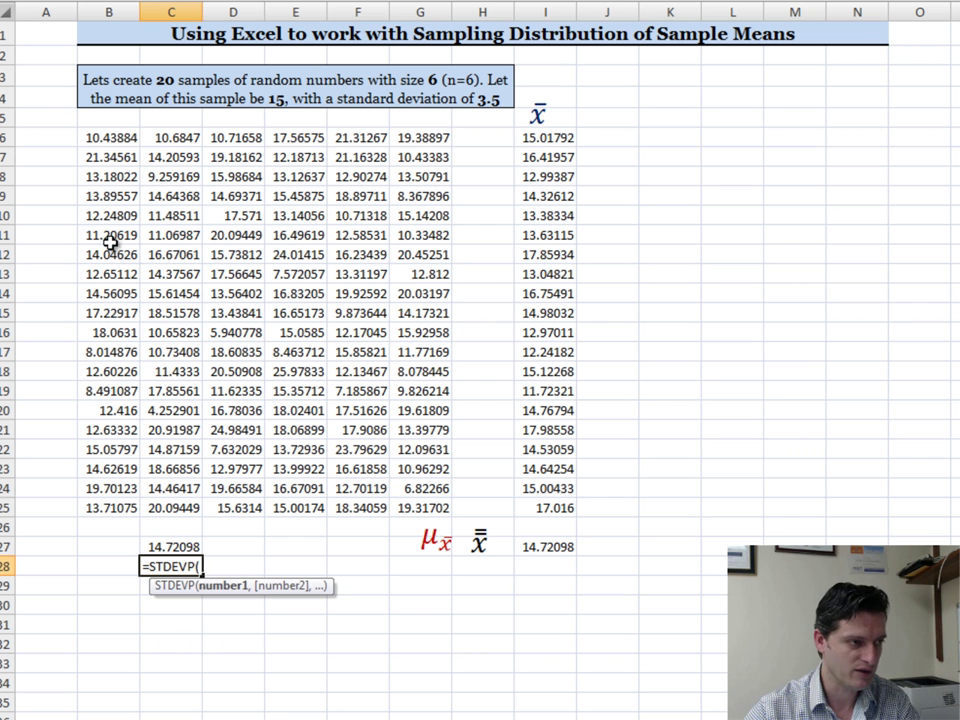
pyautogui.moveTo(95, 143); pyautogui.dragTo(425, 510)
pyautogui.press('Return')
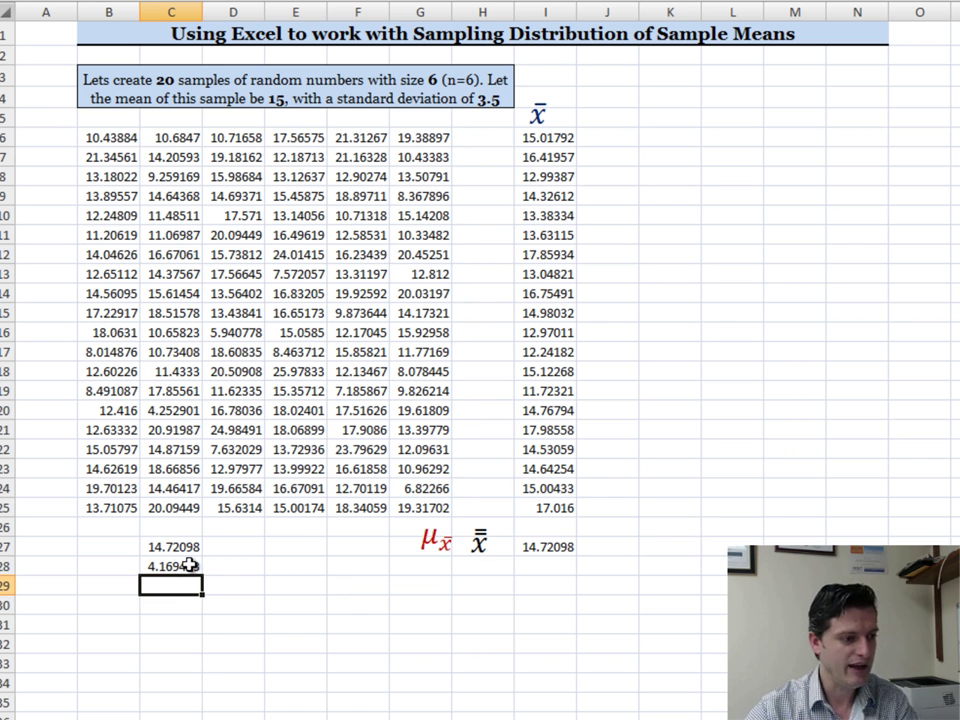
pyautogui.click(185, 568)
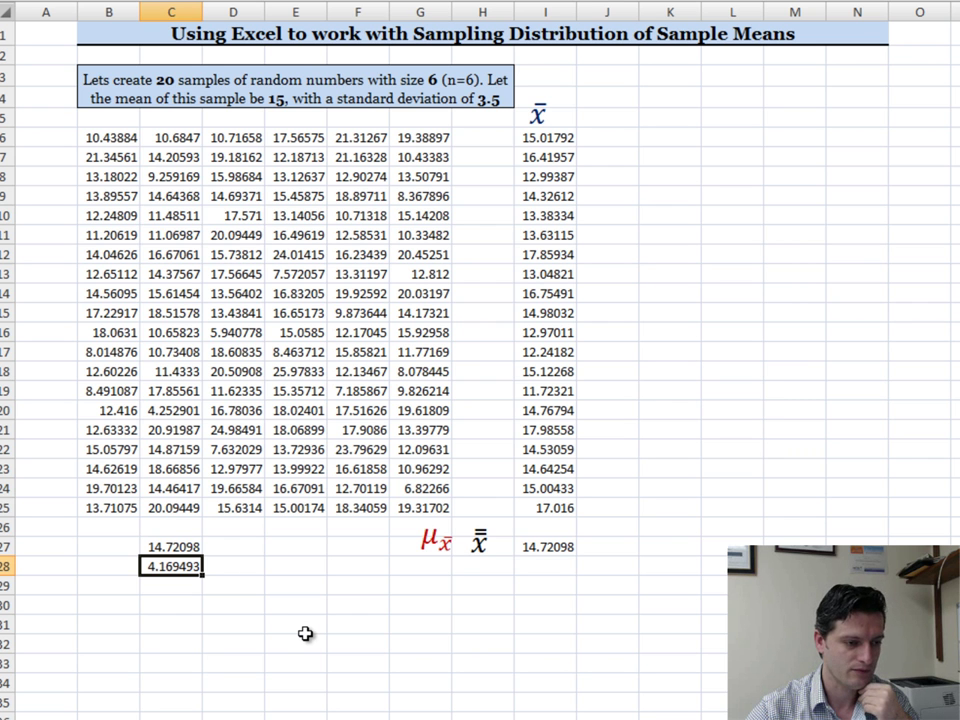
pyautogui.click(551, 568)
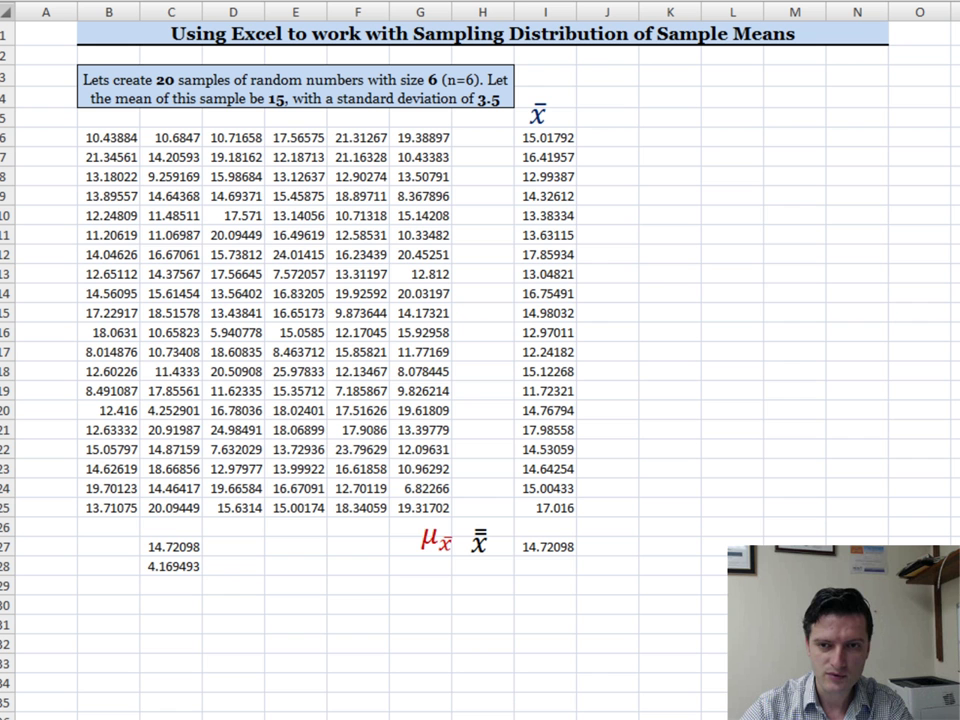
# Paste the red σx̄ symbol and place it under the mean symbols beside row 29.
pyautogui.click(545, 566)
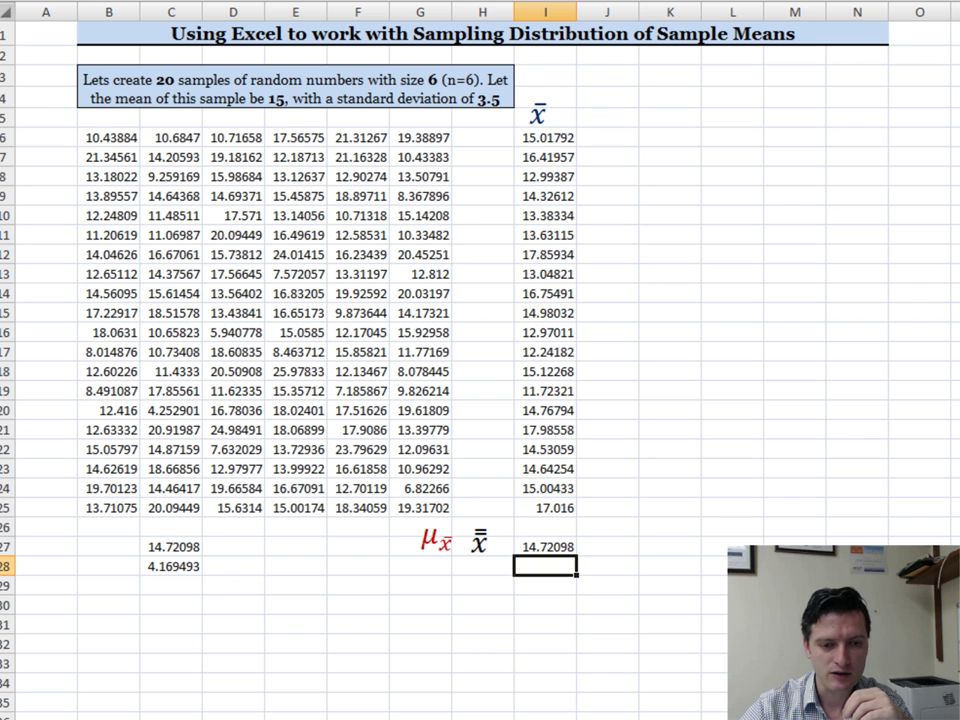
pyautogui.scroll(-1, 480, 360)
pyautogui.hscroll(1, 480, 360)
pyautogui.hotkey('ctrl', 'v')
pyautogui.moveTo(489, 612); pyautogui.dragTo(409, 516)
# Begin a standard deviation formula in cell I29 with =st.
pyautogui.hscroll(-1, 596, 664)
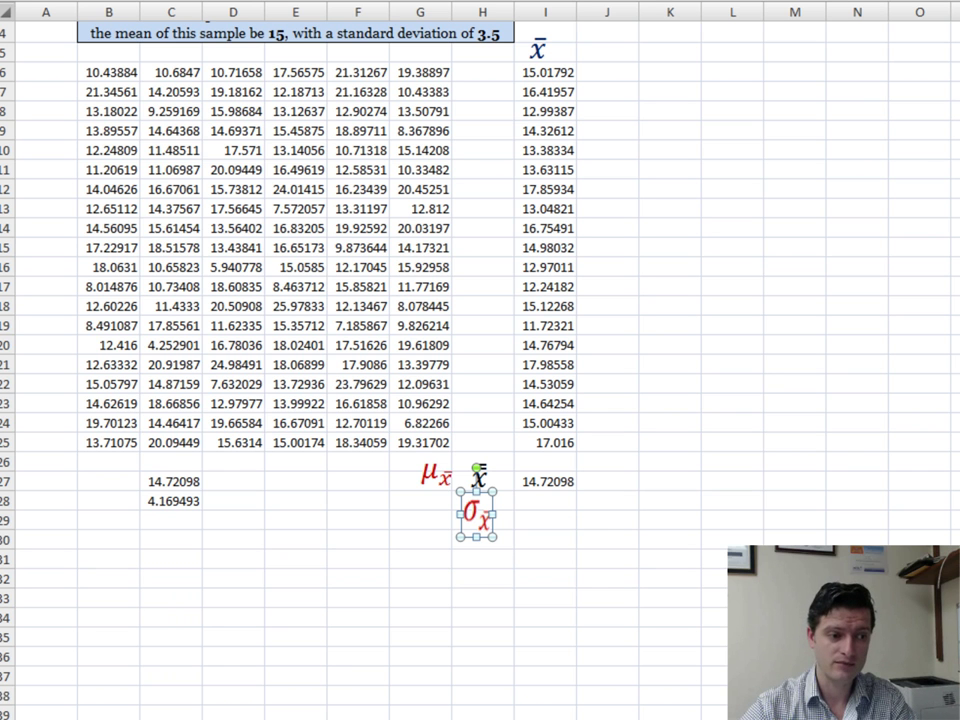
pyautogui.click(560, 519)
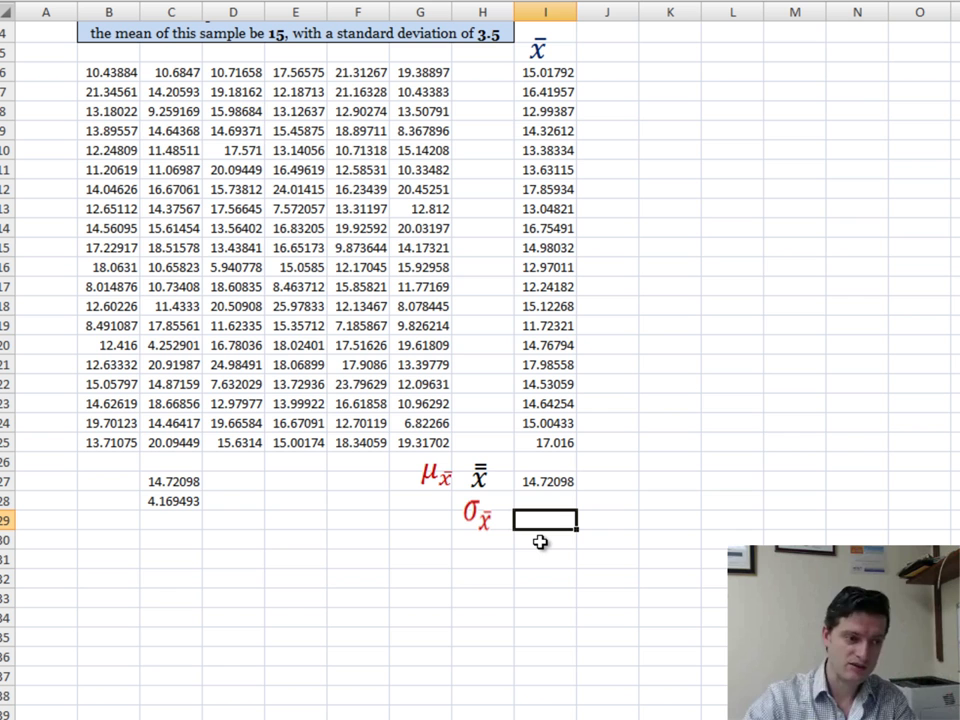
pyautogui.write('=st')
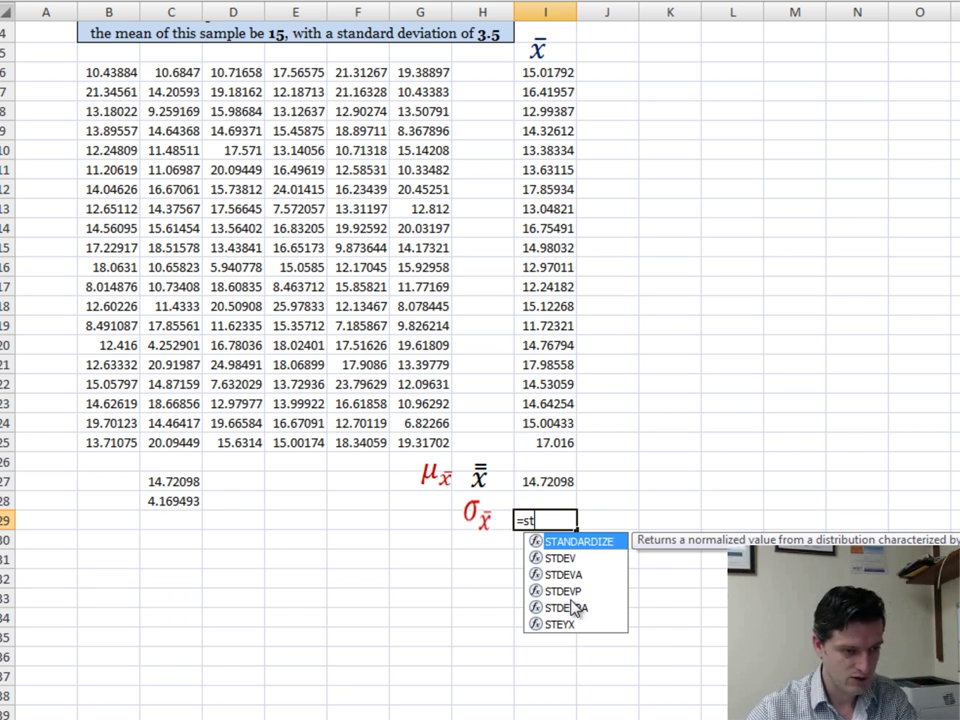
# Enter =STDEVP(I6:I25) in I29, giving 1.737098 as the spread of the sample means.
pyautogui.doubleClick(563, 591)
pyautogui.moveTo(542, 74); pyautogui.dragTo(550, 450)
pyautogui.press('Return')
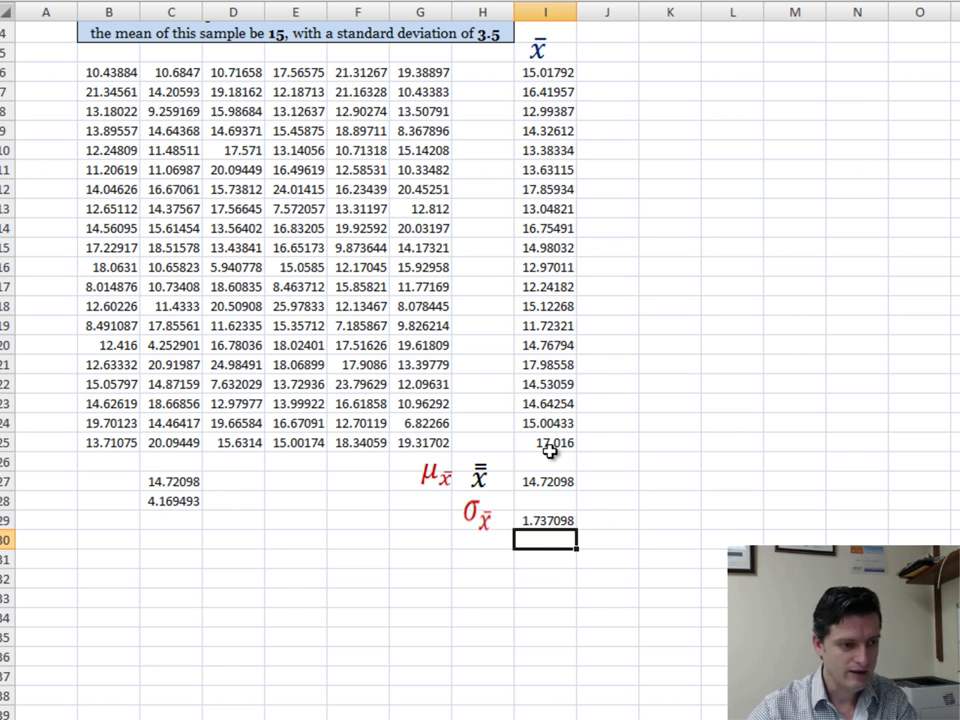
pyautogui.click(548, 520)
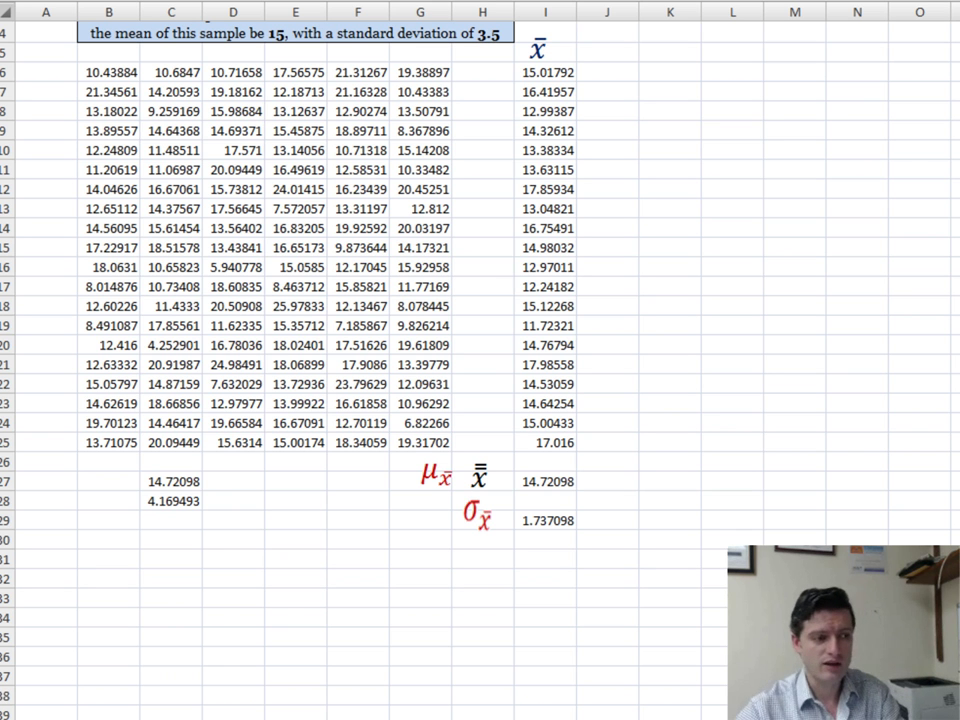
# Paste the σx̄ = σ/√n formula picture at K10, keeping its original formatting.
pyautogui.press('Escape')
pyautogui.rightClick(649, 159)
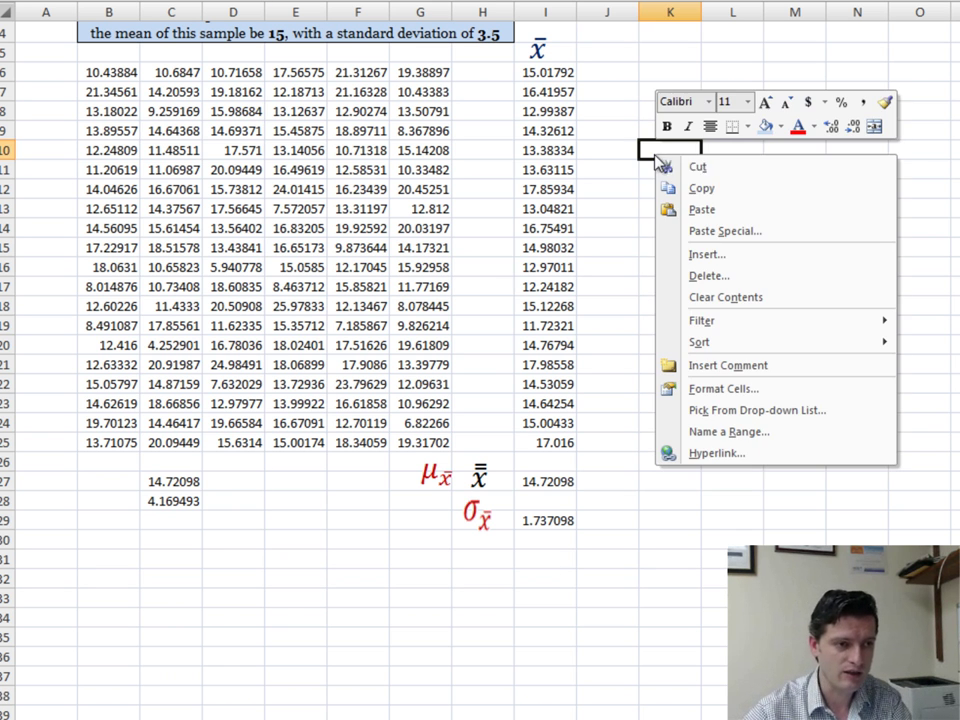
pyautogui.click(724, 210)
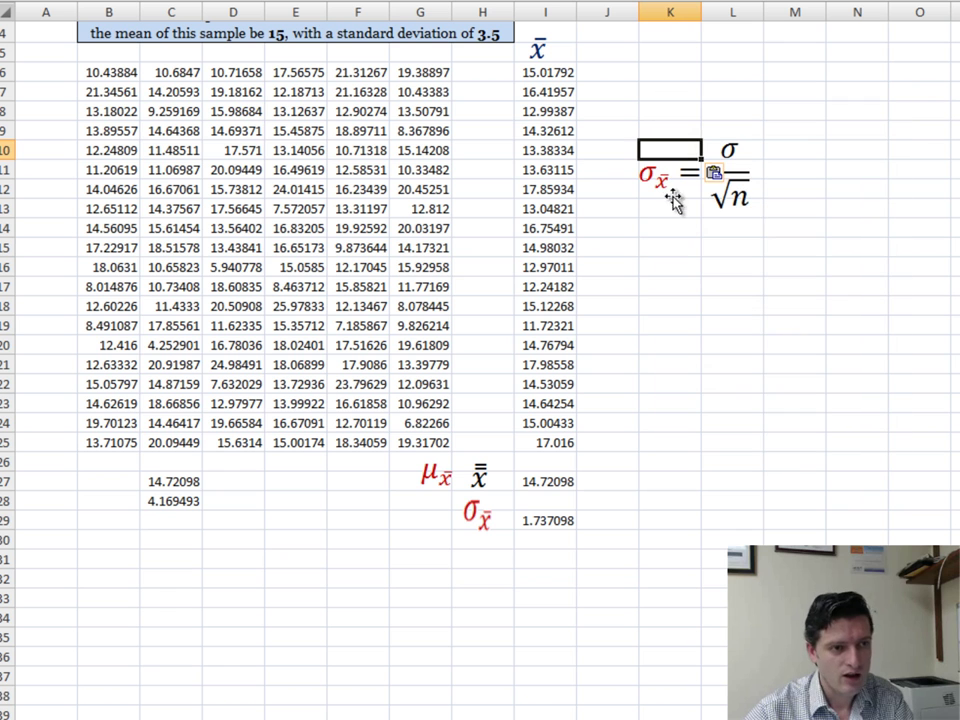
pyautogui.click(797, 246)
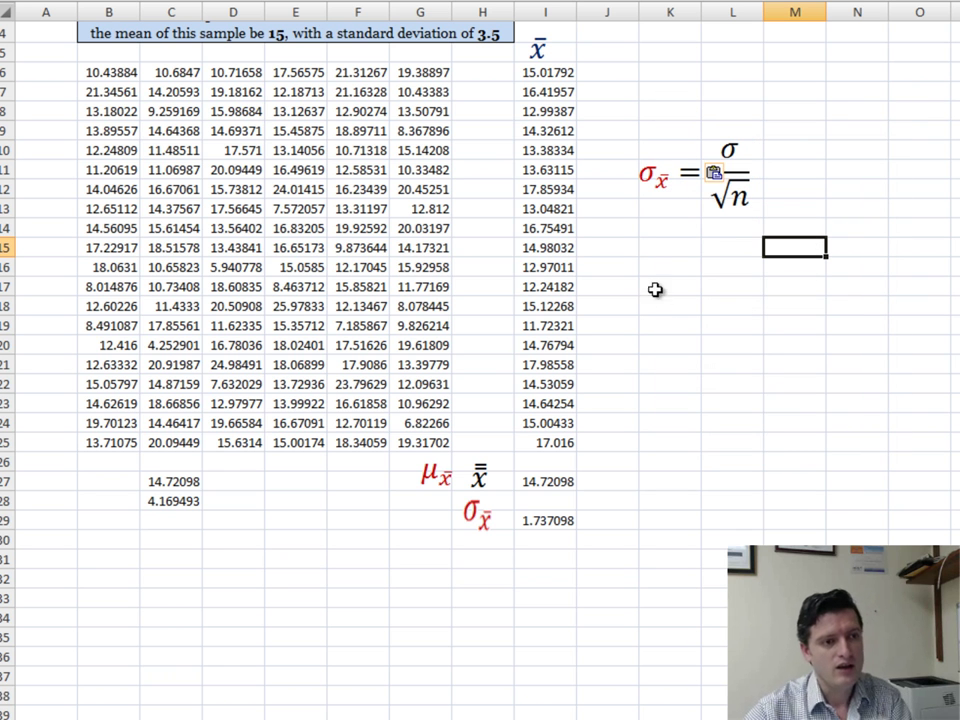
pyautogui.click(851, 75)
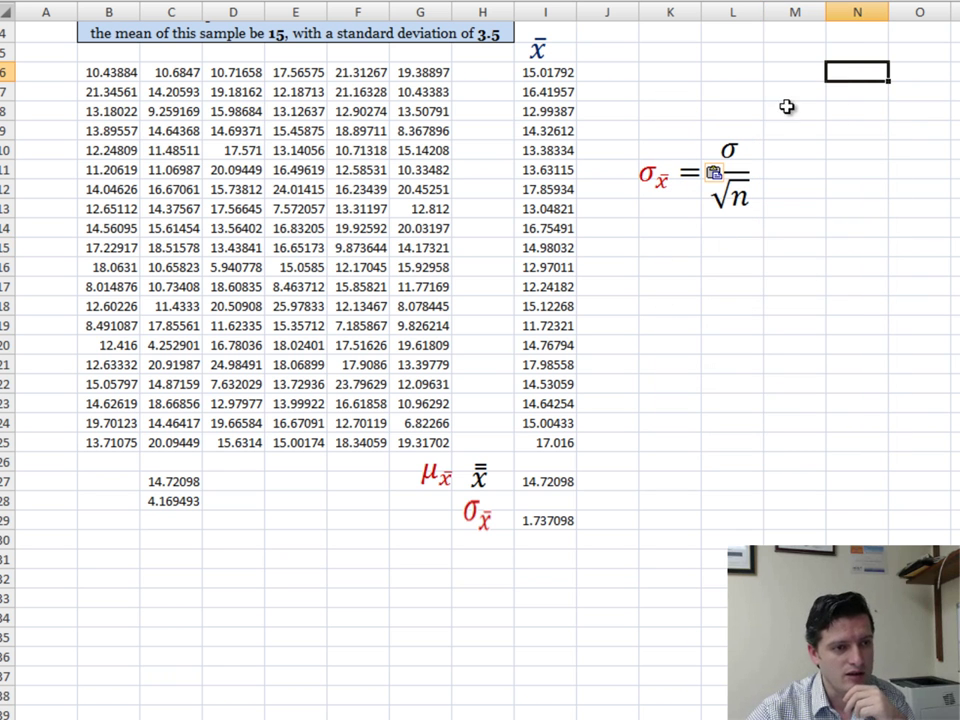
pyautogui.click(727, 172)
pyautogui.click(812, 197)
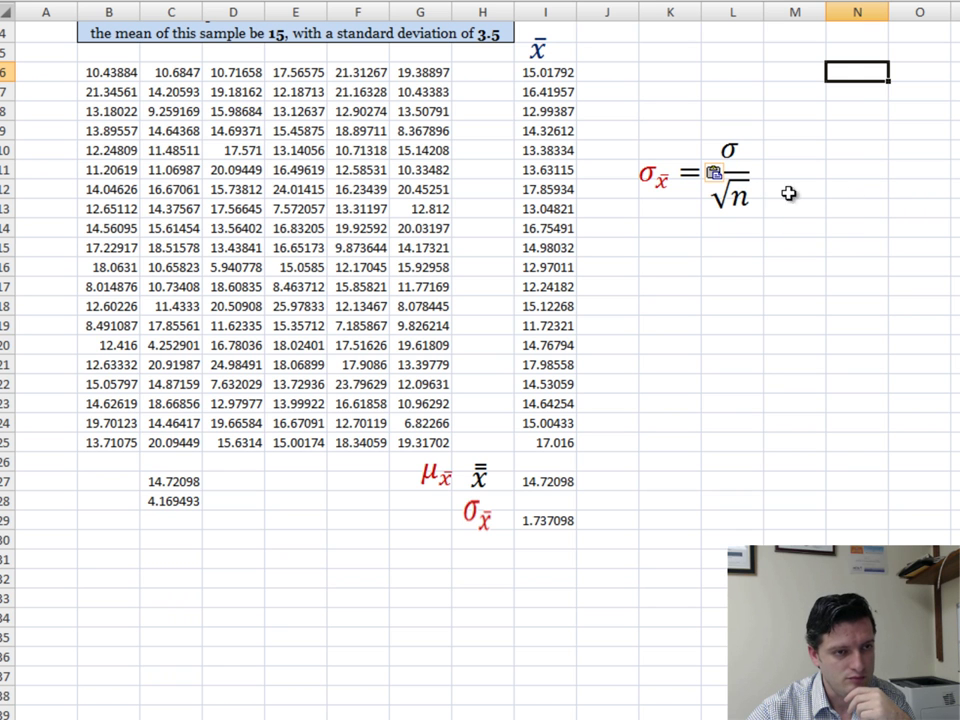
pyautogui.click(657, 193)
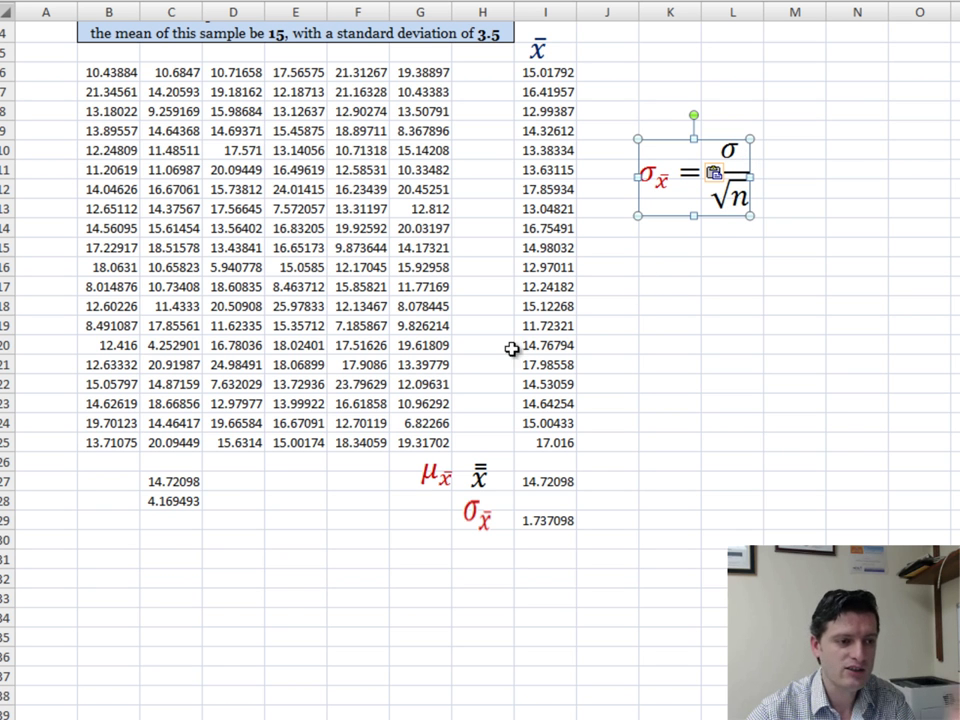
# Enter =SQRT(6) in E28 to get 2.44949, the square root of the sample size.
pyautogui.scroll(1, 315, 505)
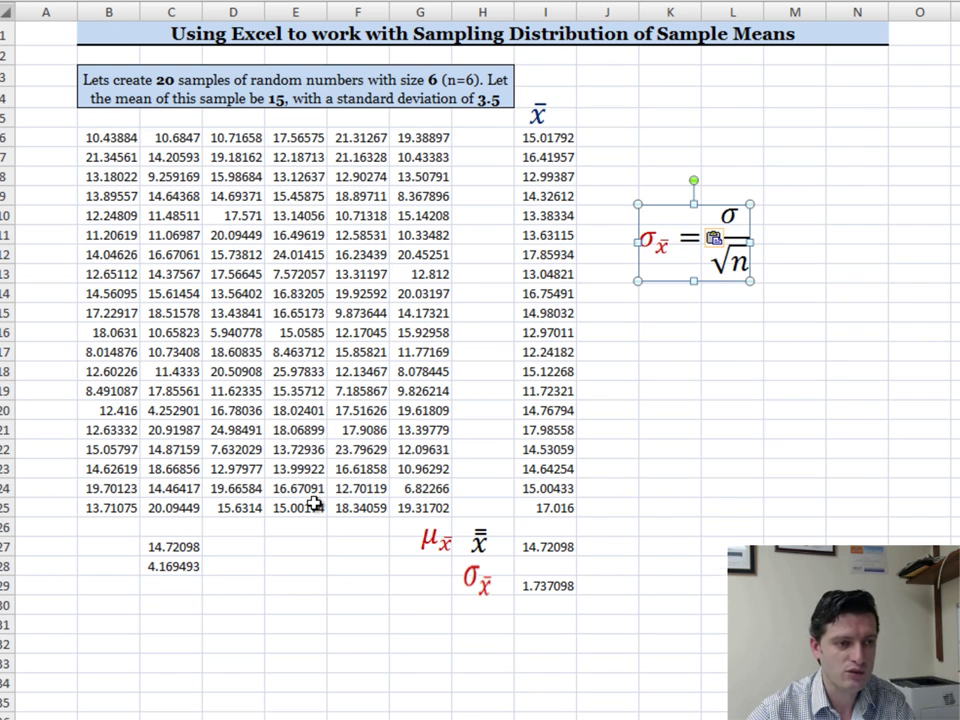
pyautogui.click(288, 567)
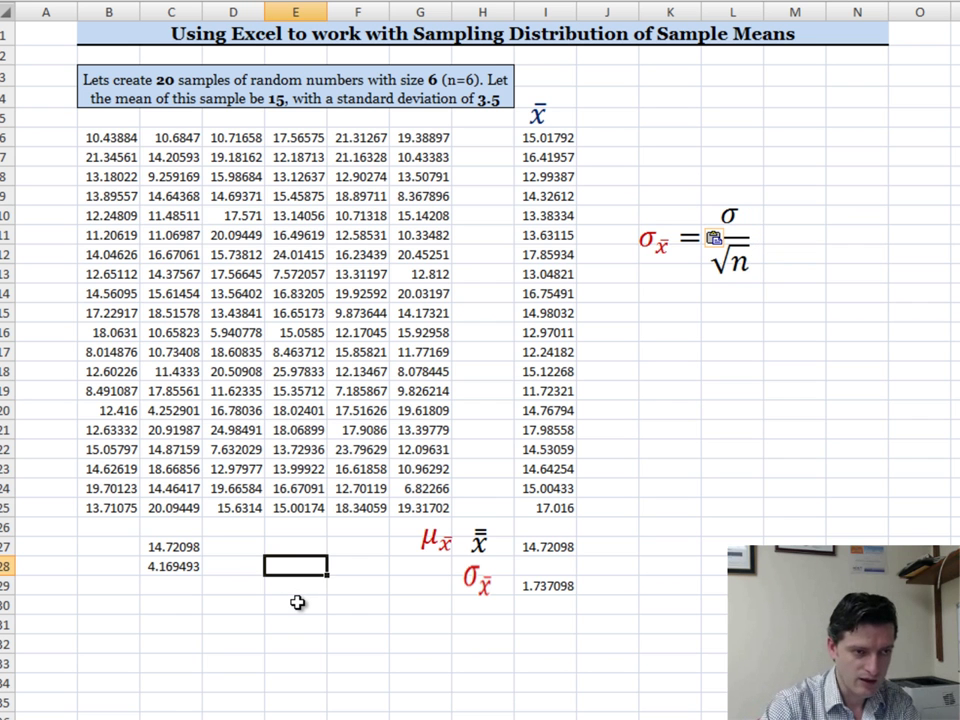
pyautogui.write('=sq')
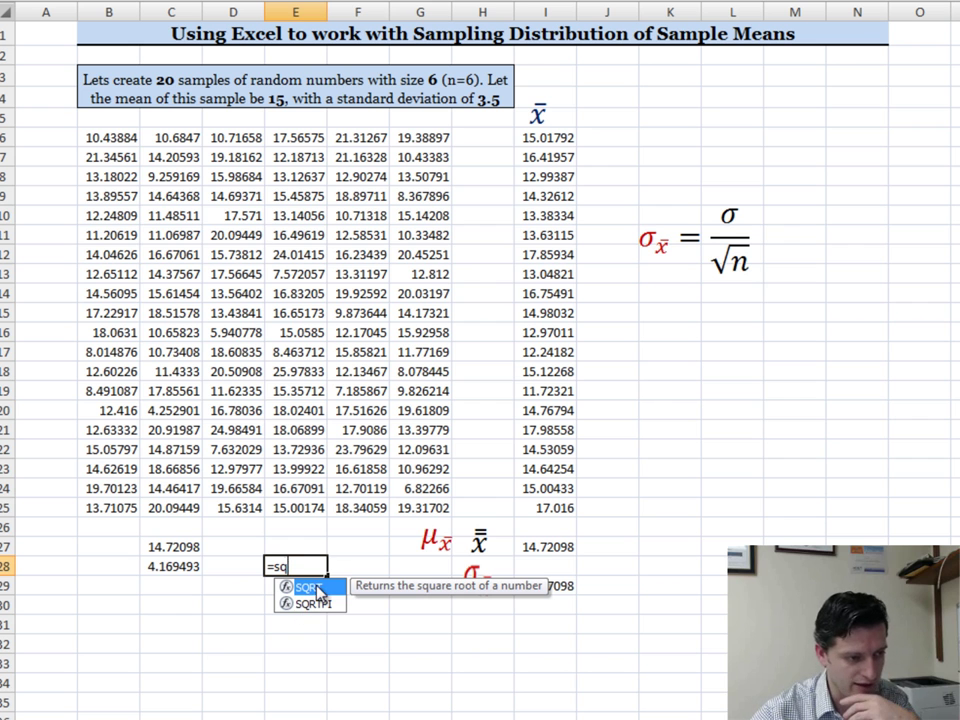
pyautogui.doubleClick(316, 590)
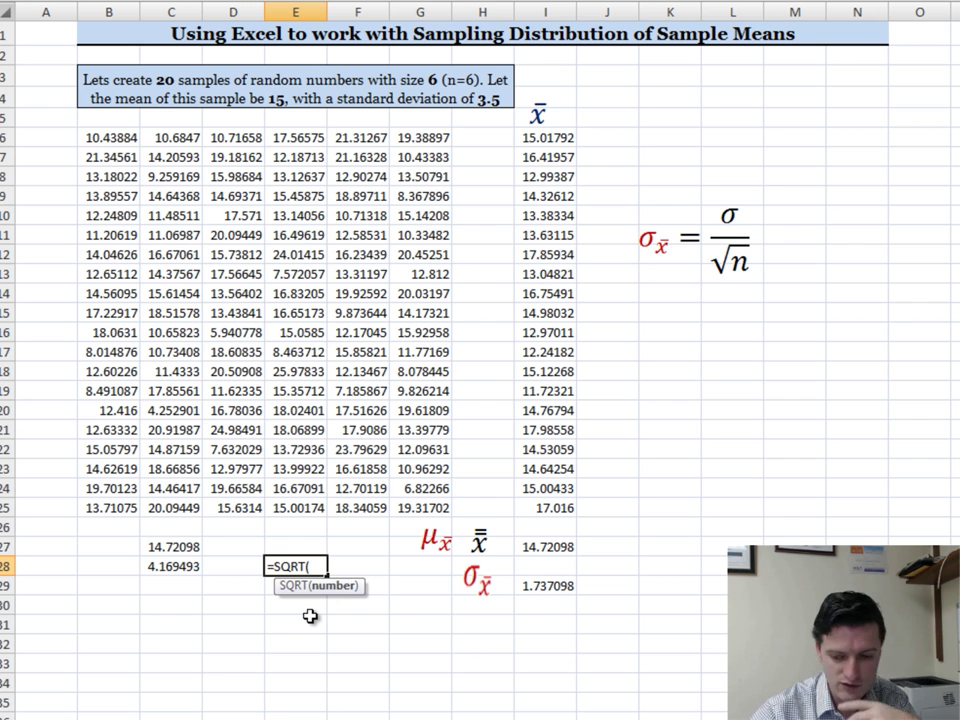
pyautogui.write('6)')
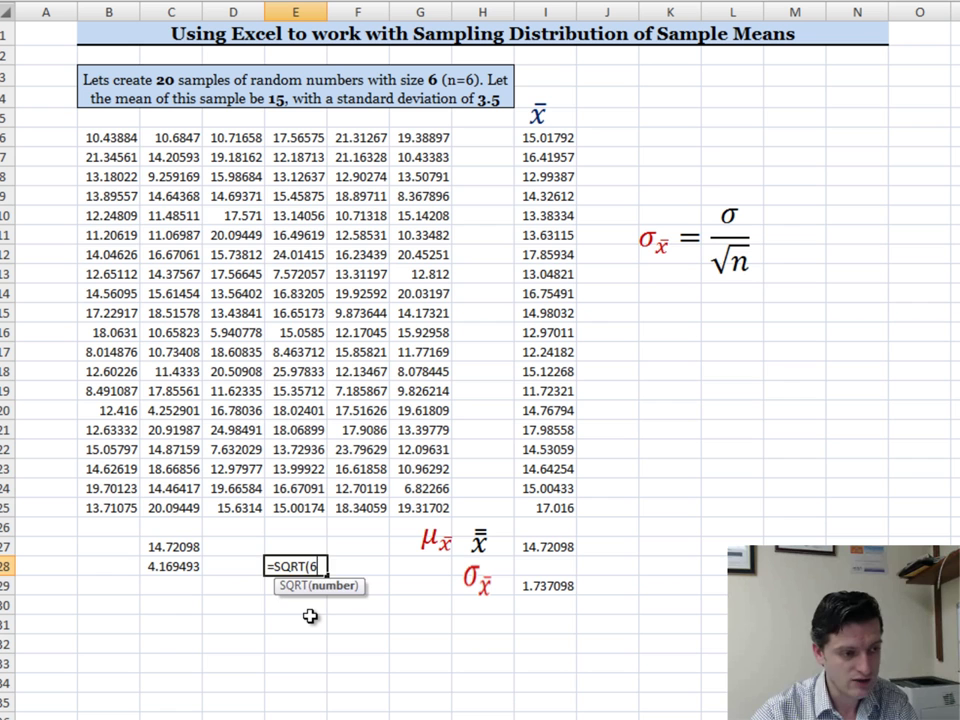
pyautogui.press('Return')
pyautogui.click(313, 566)
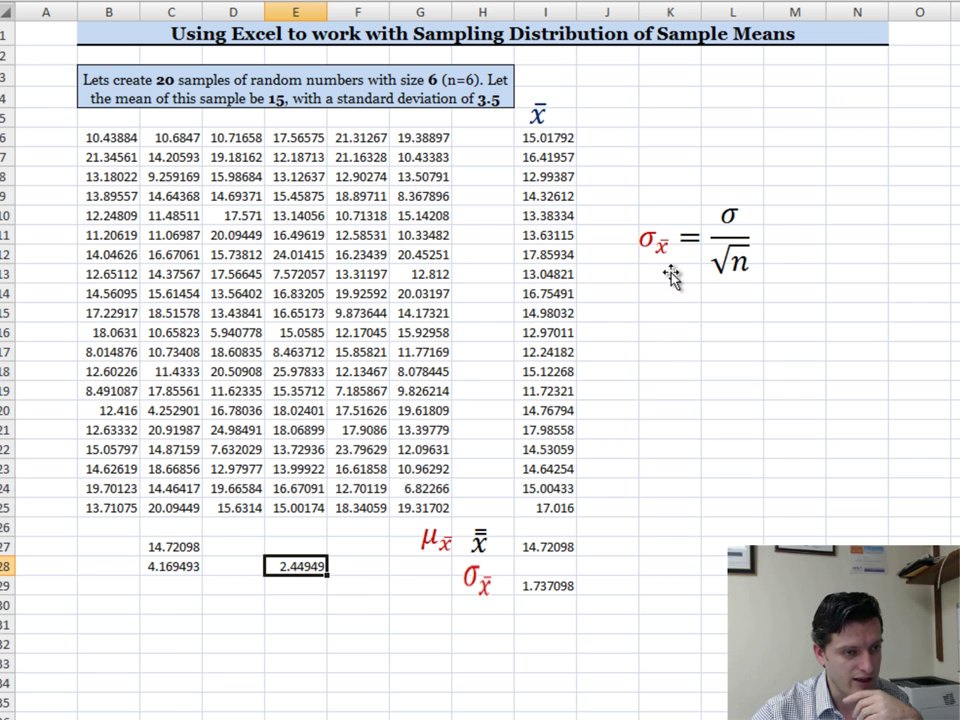
pyautogui.click(545, 606)
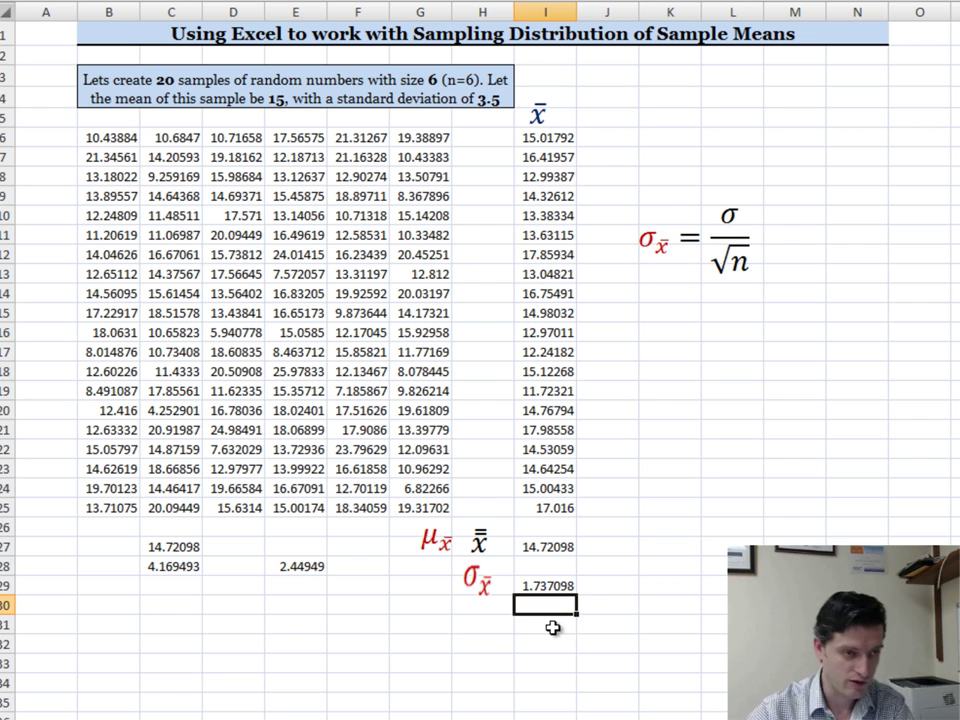
# Enter =C28/E28 in I30, giving 1.702189 as the σ/√n check against I29.
pyautogui.write('=')
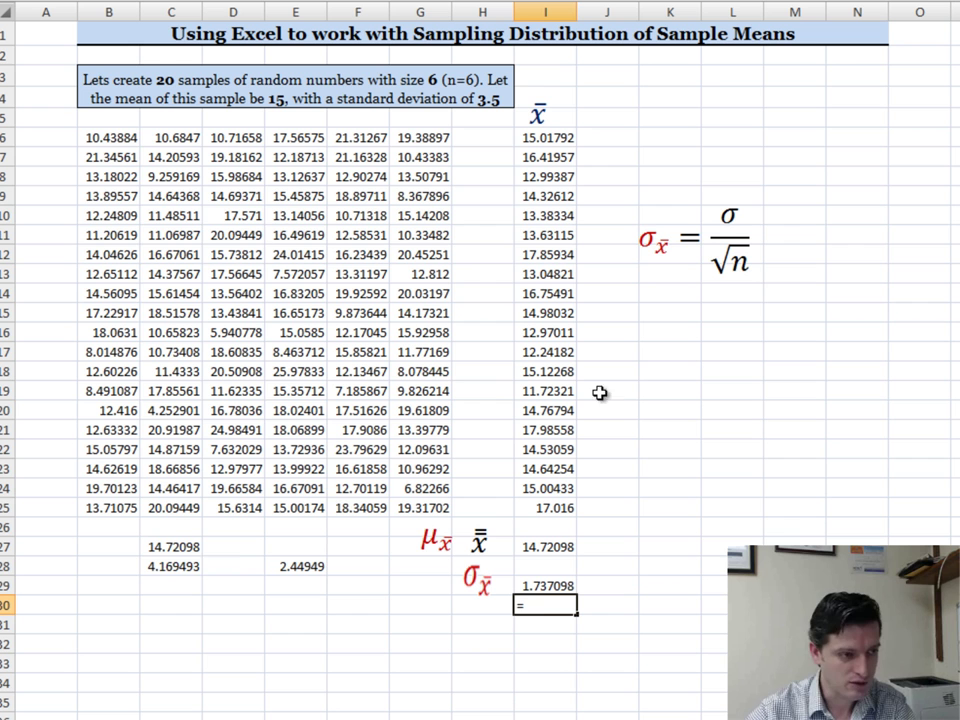
pyautogui.click(170, 566)
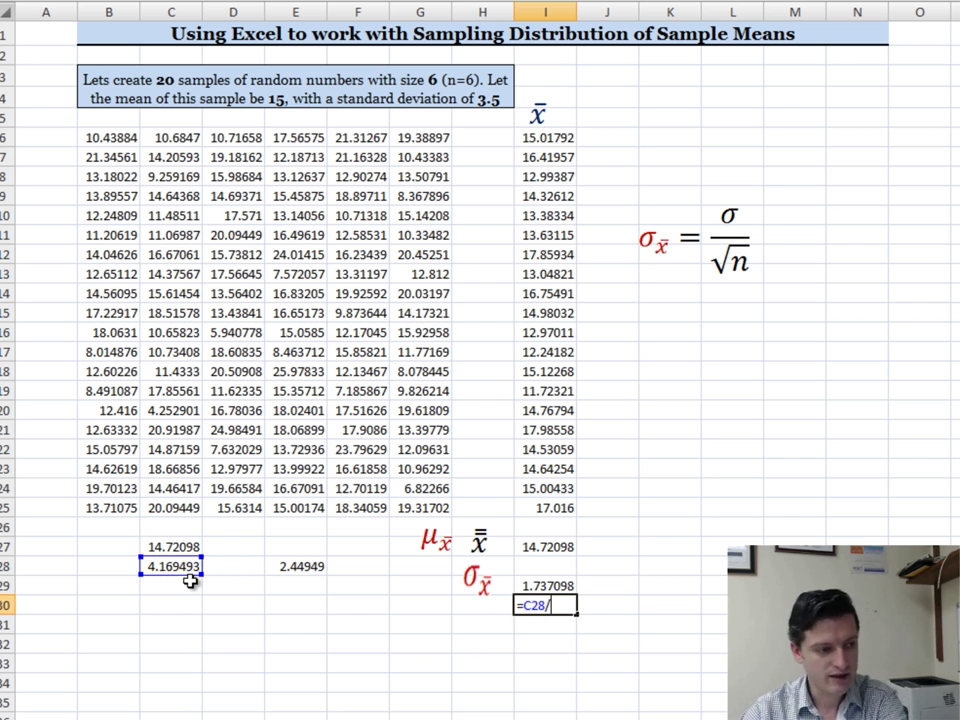
pyautogui.write('/')
pyautogui.click(288, 570)
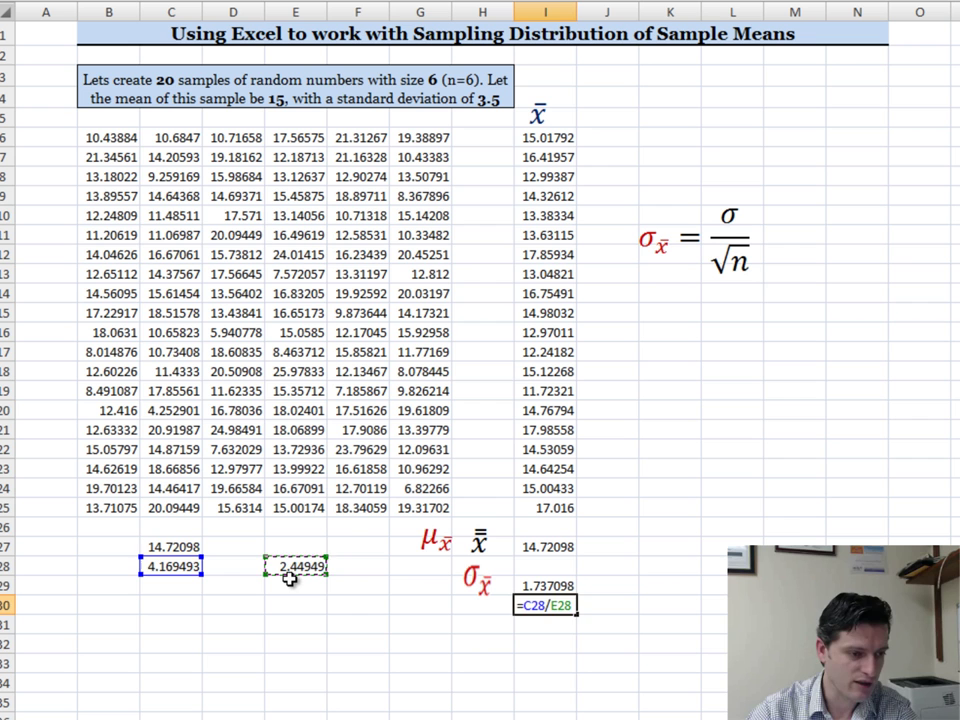
pyautogui.press('Return')
pyautogui.click(546, 606)
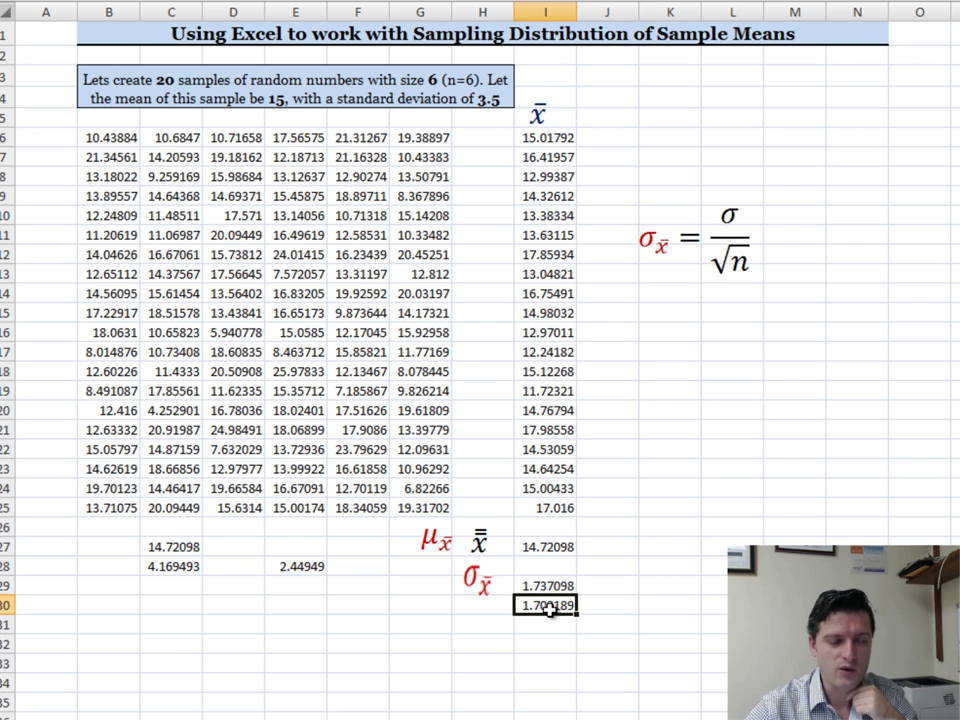
# Move the σx̄ equation picture clear of the data.
pyautogui.moveTo(690, 238); pyautogui.dragTo(681, 81)
pyautogui.press('Escape')
pyautogui.press('Delete')
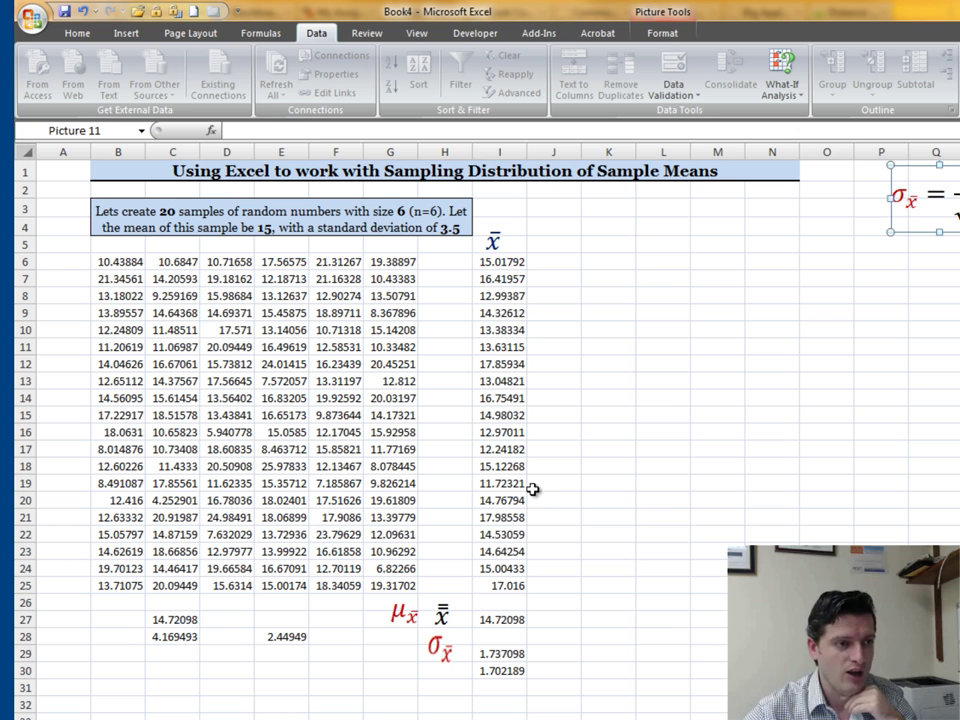
# Select the sample means I6:I25 and bring up the column chart types.
pyautogui.click(505, 262)
pyautogui.moveTo(505, 262); pyautogui.dragTo(496, 578)
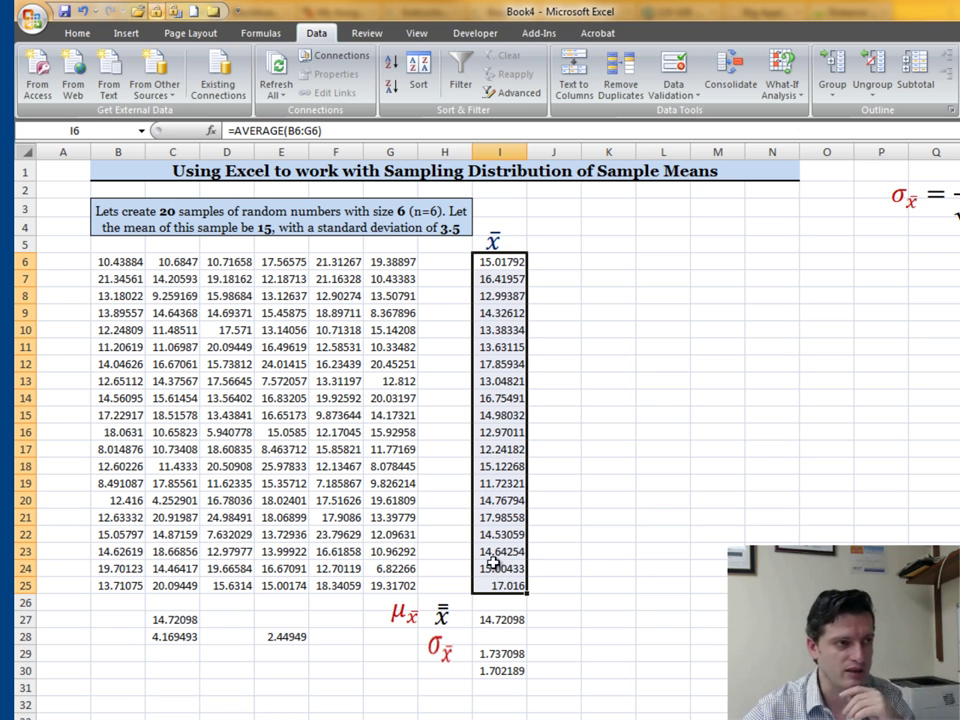
pyautogui.click(127, 33)
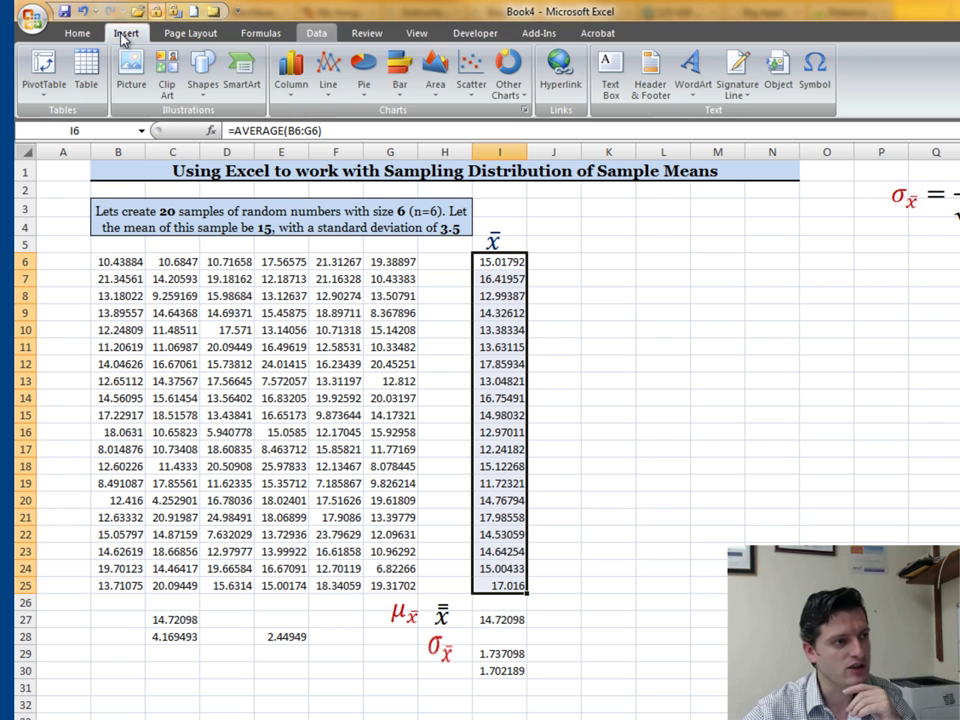
pyautogui.click(292, 90)
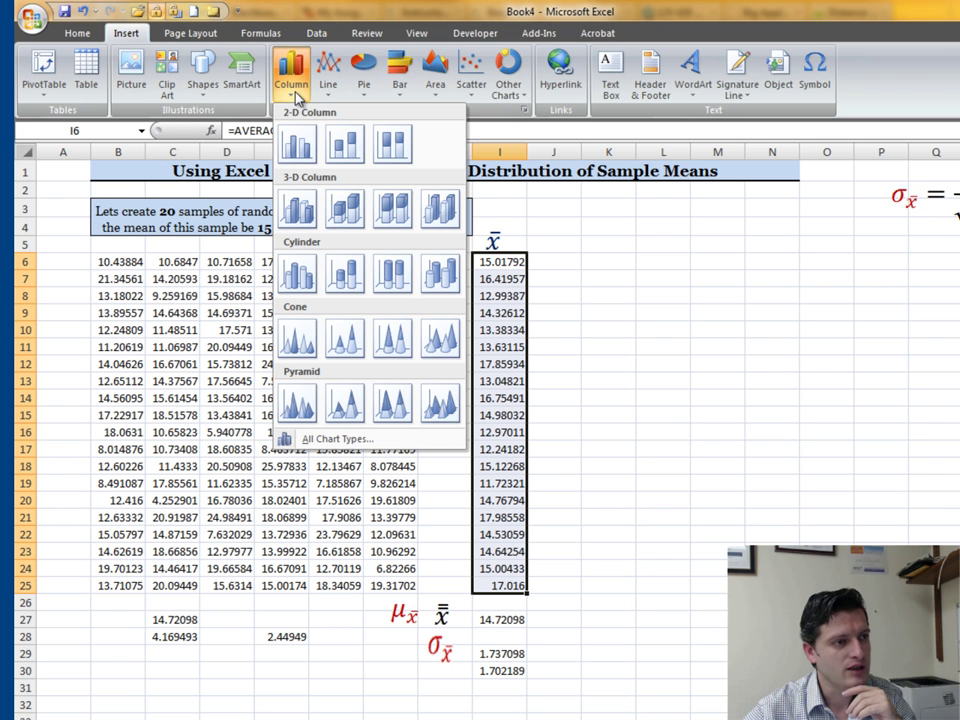
# Insert a 2-D clustered column chart of the means, move it right of the data, apply Layout 8.
pyautogui.click(299, 147)
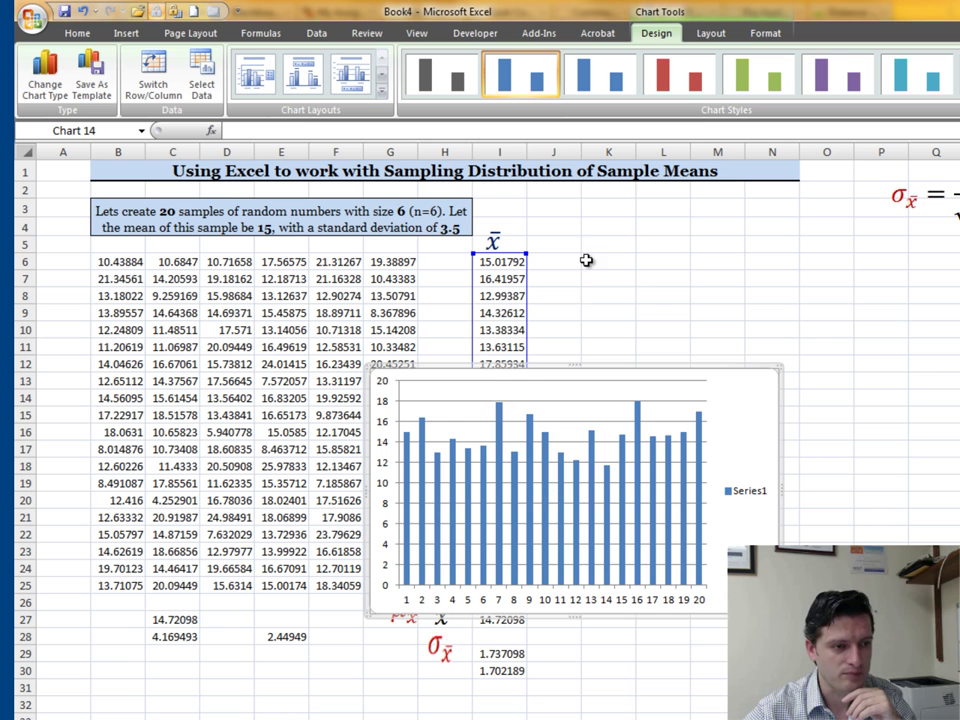
pyautogui.moveTo(640, 405); pyautogui.dragTo(842, 314)
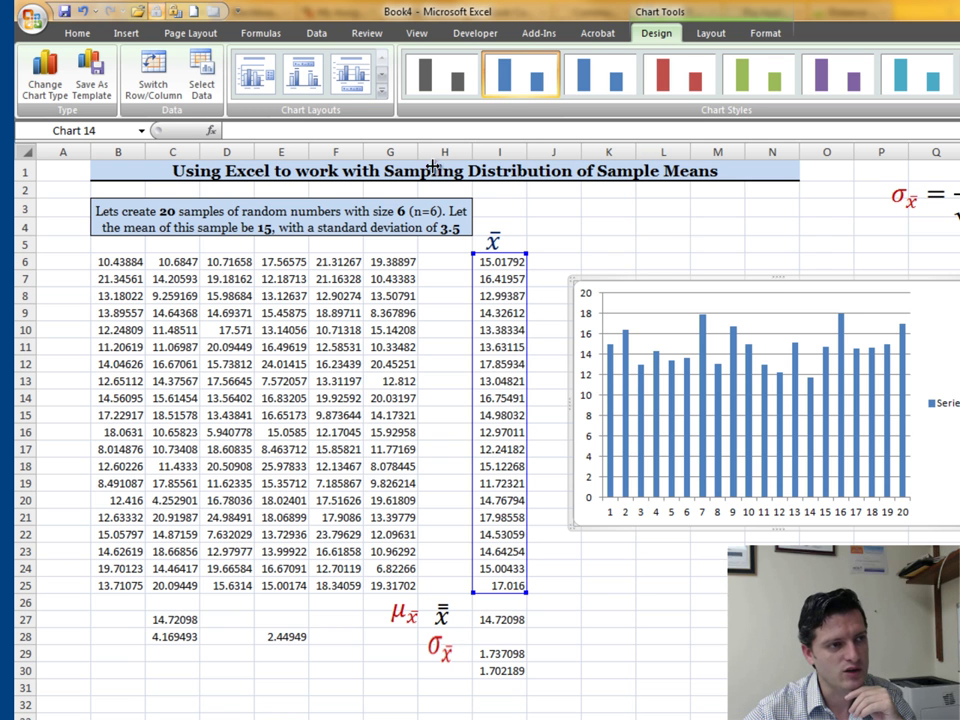
pyautogui.click(381, 91)
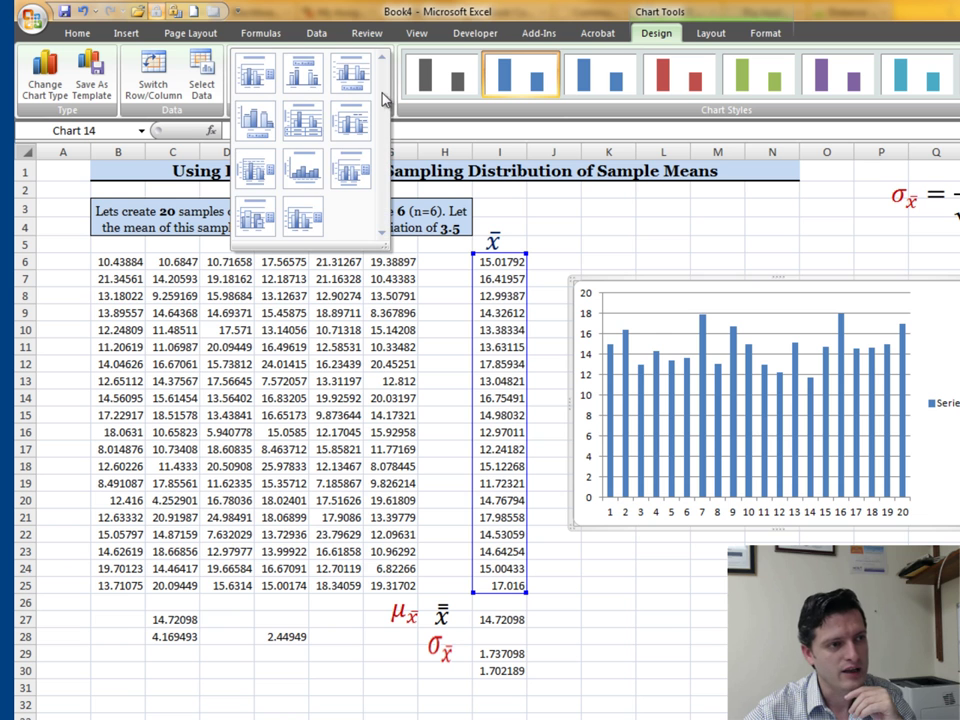
pyautogui.click(303, 172)
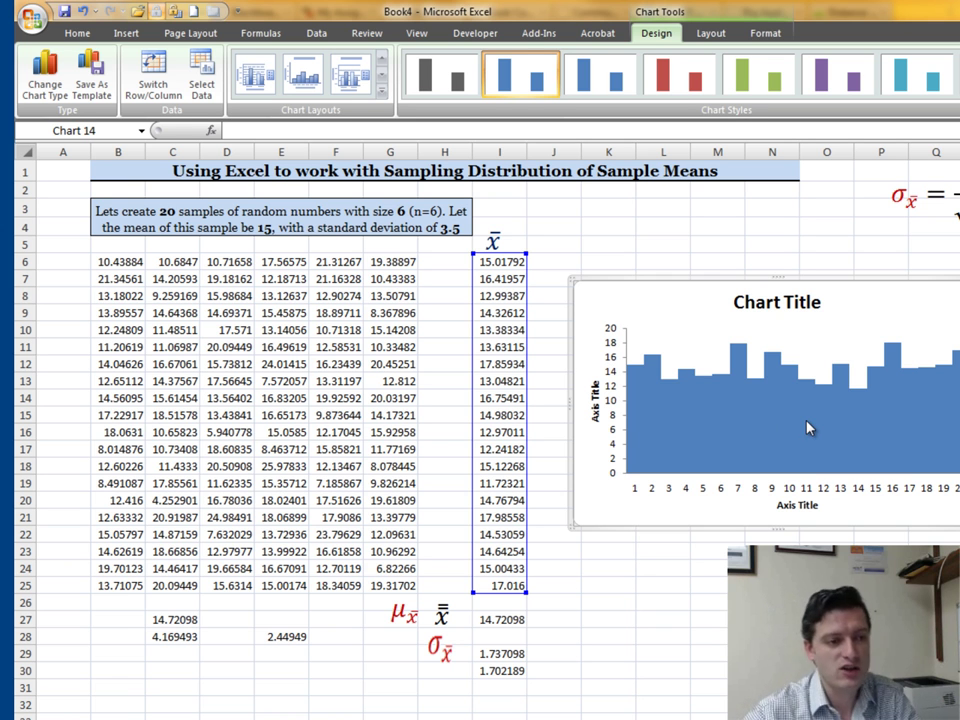
pyautogui.moveTo(808, 427)
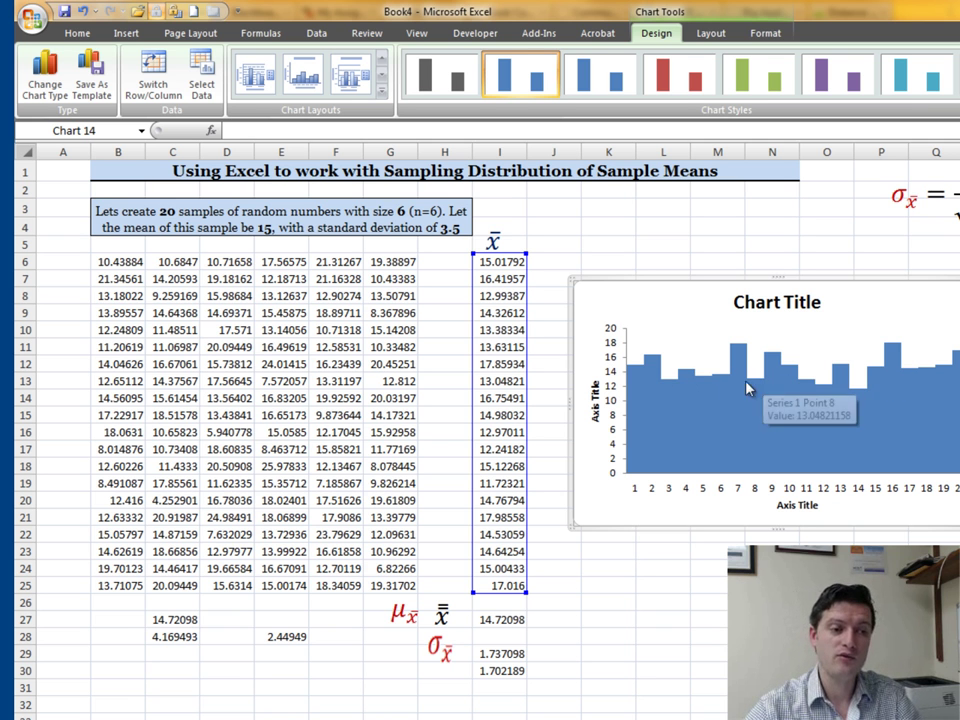
pyautogui.moveTo(806, 390)
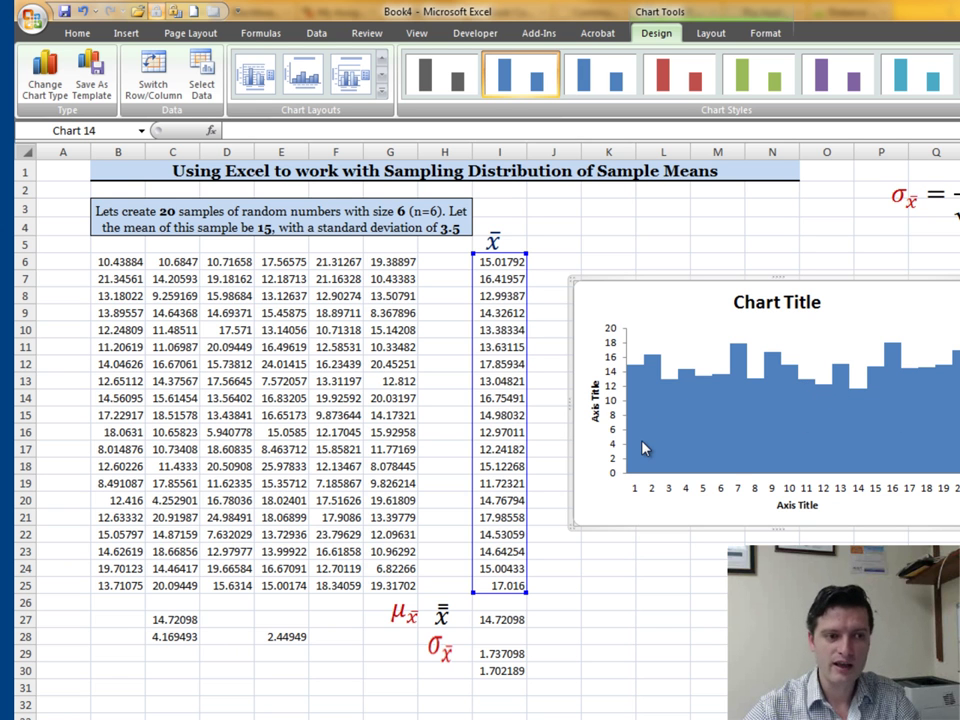
pyautogui.moveTo(637, 458)
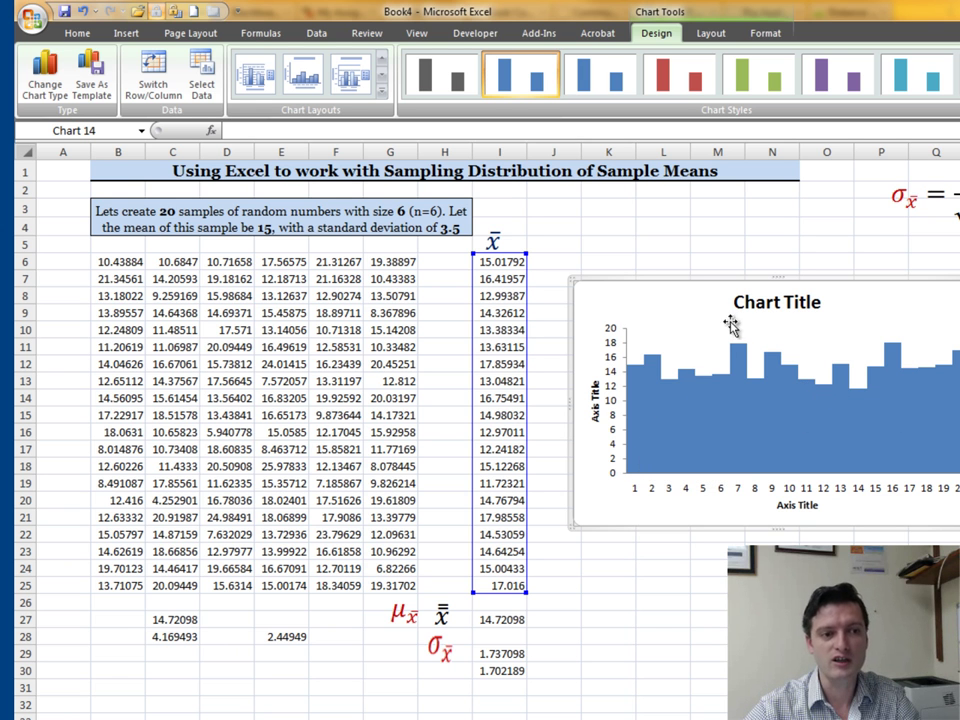